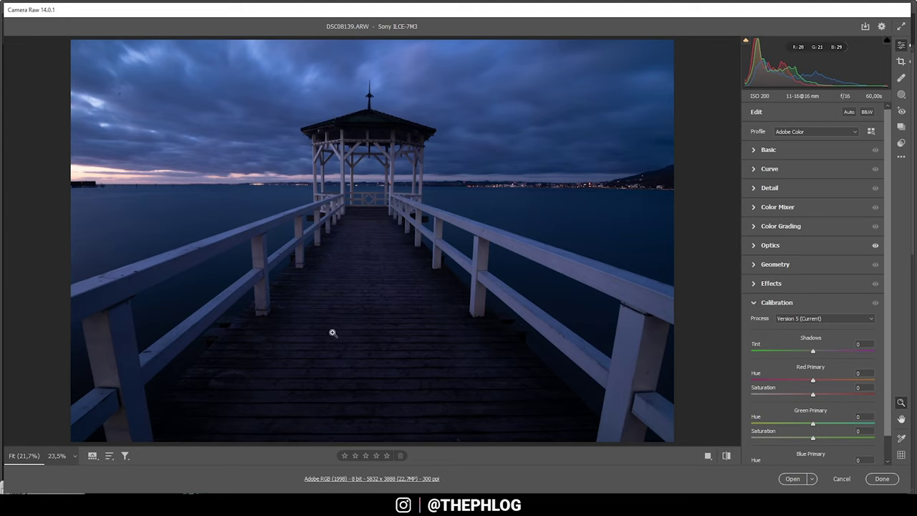
Try the Auto, Level, Vertical and Full Upright corrections in turn, then switch Upright to Guided.
{"action": "left_click", "coordinate": [754, 265]}
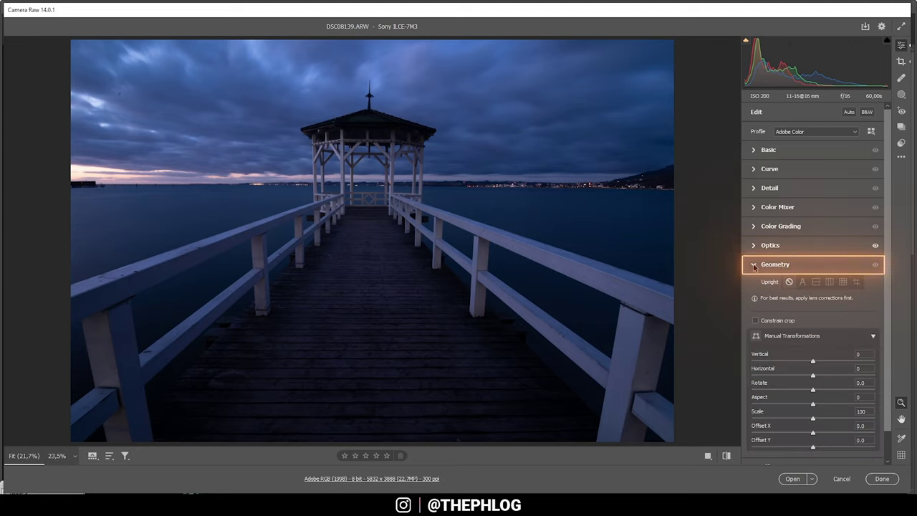
{"action": "scroll", "coordinate": [891, 236], "scroll_direction": "down", "scroll_amount": 1}
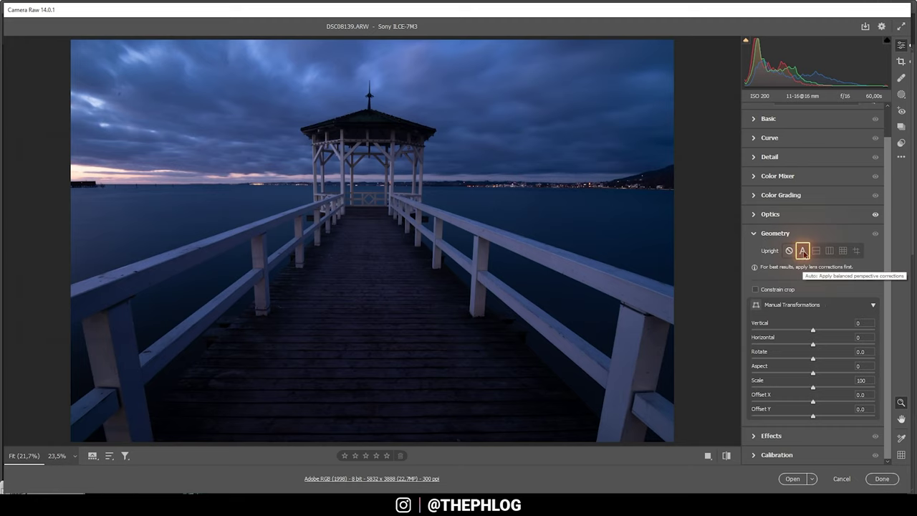
{"action": "left_click", "coordinate": [802, 251]}
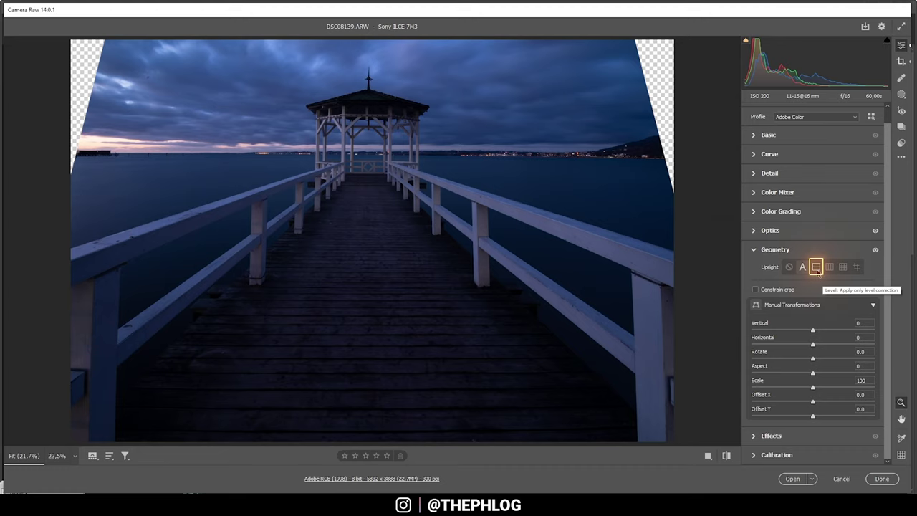
{"action": "left_click", "coordinate": [816, 267]}
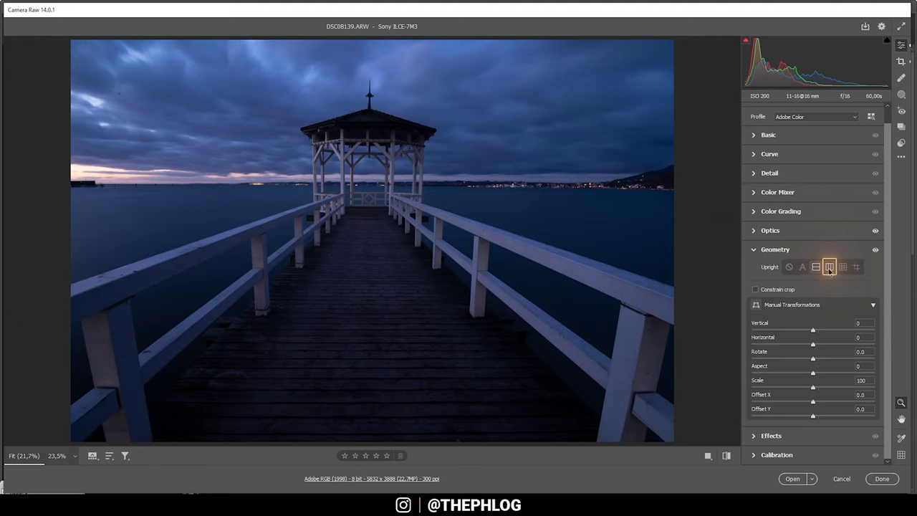
{"action": "left_click", "coordinate": [829, 267]}
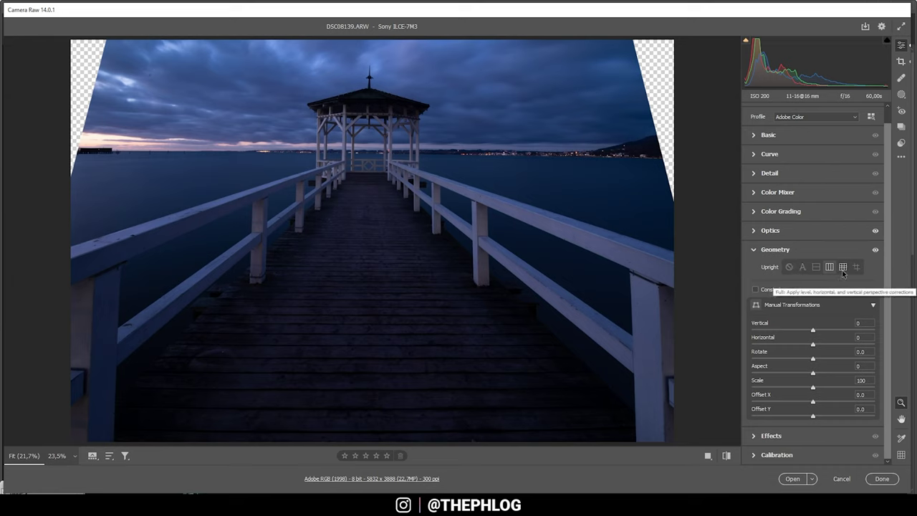
{"action": "left_click", "coordinate": [843, 267]}
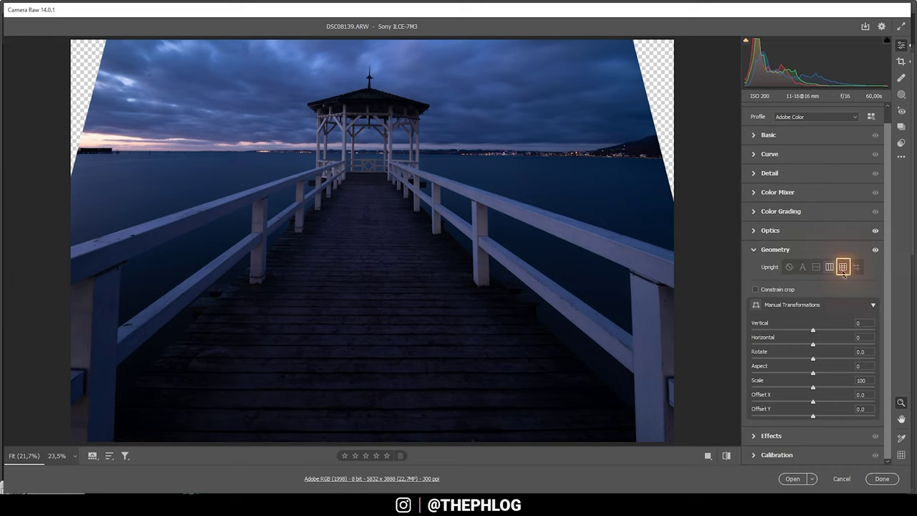
{"action": "left_click", "coordinate": [856, 266]}
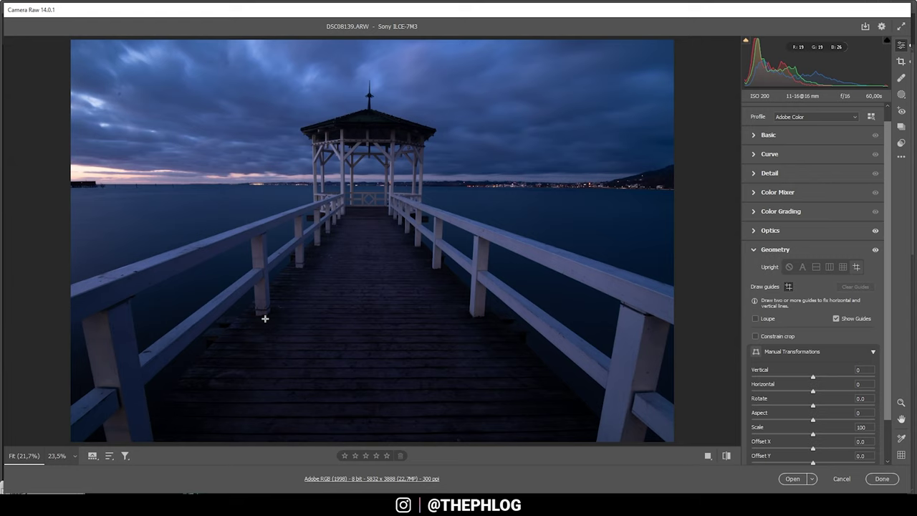
Draw guides along the left and right railing posts, then clear them and set Upright to Off.
{"action": "left_click_drag", "start_coordinate": [265, 315], "coordinate": [260, 213]}
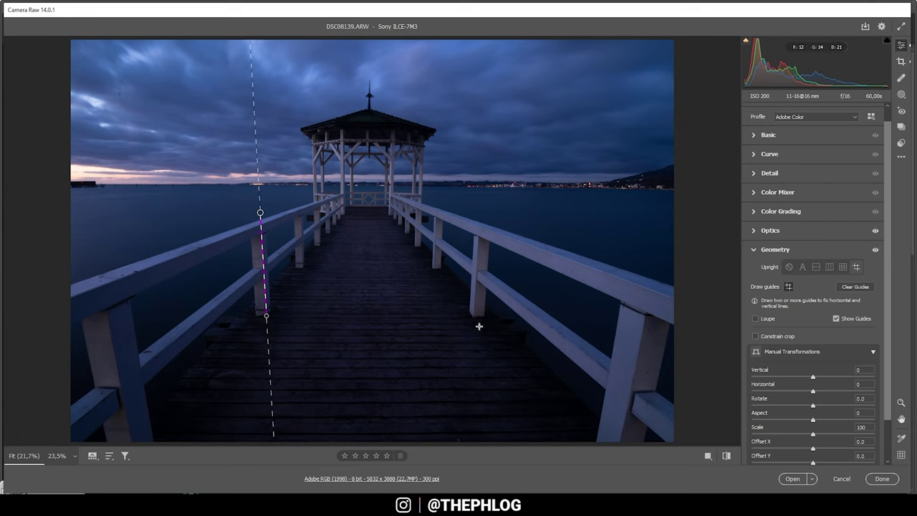
{"action": "mouse_move", "coordinate": [473, 316]}
{"action": "left_mouse_down"}
{"action": "mouse_move", "coordinate": [478, 219]}
{"action": "mouse_move", "coordinate": [479, 233]}
{"action": "left_mouse_up"}
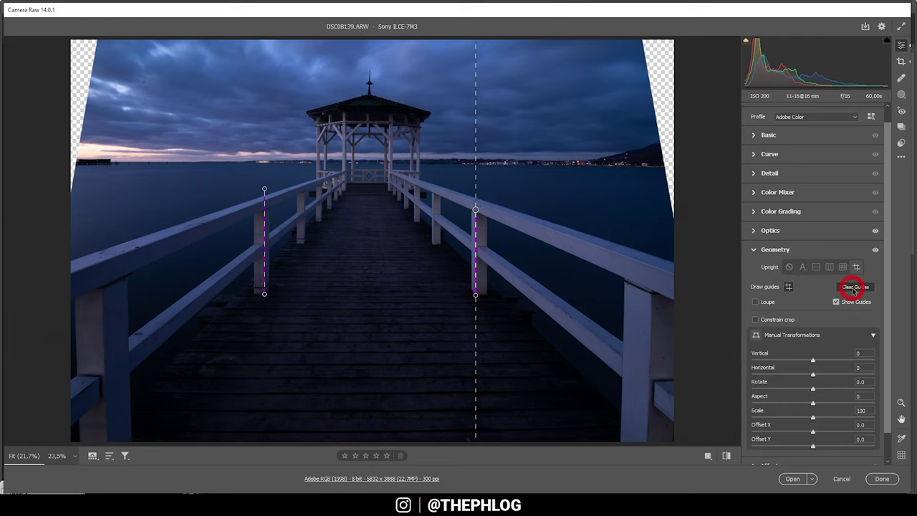
{"action": "left_click", "coordinate": [854, 287]}
{"action": "left_click", "coordinate": [790, 269]}
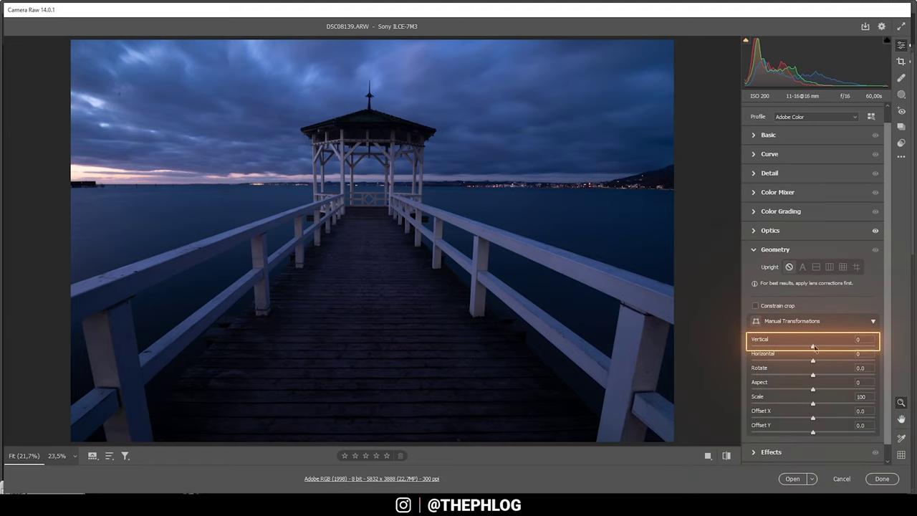
Set the manual Vertical transform to +38, toggling Constrain crop on and back off.
{"action": "left_click_drag", "start_coordinate": [813, 347], "coordinate": [835, 349]}
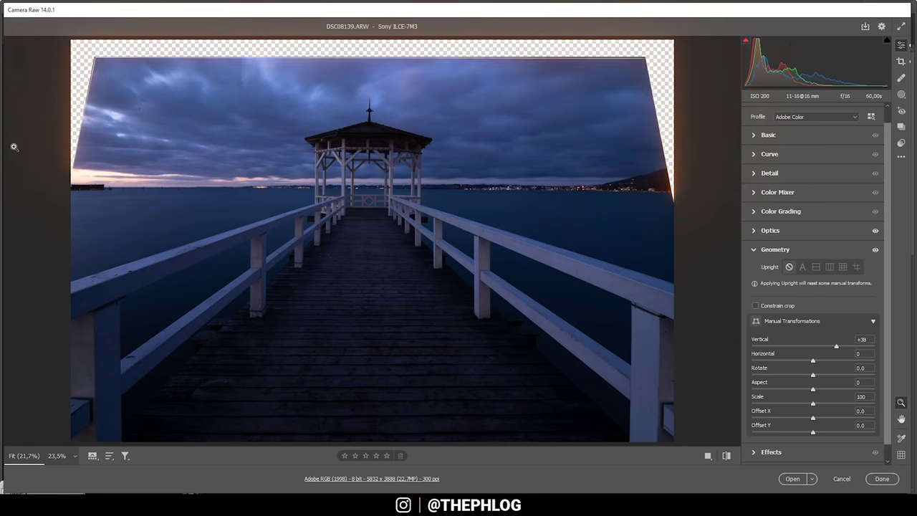
{"action": "left_click", "coordinate": [755, 306]}
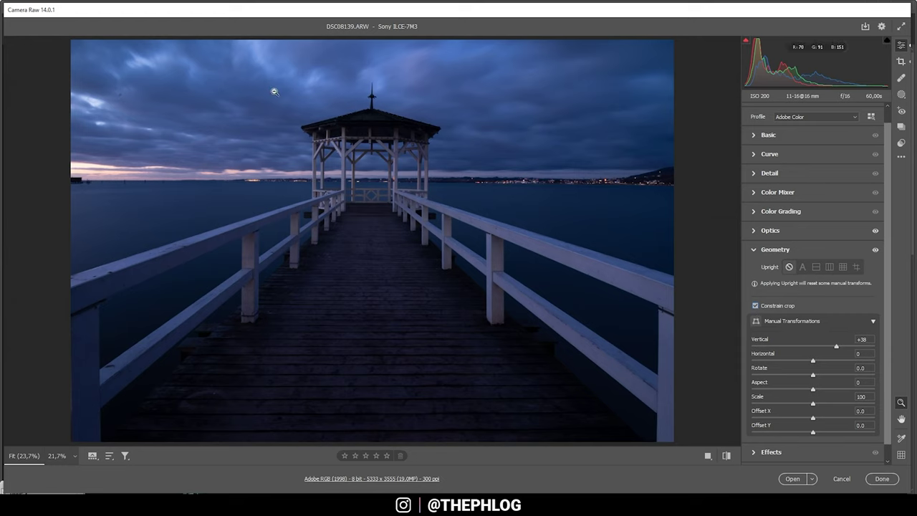
{"action": "left_click", "coordinate": [754, 306]}
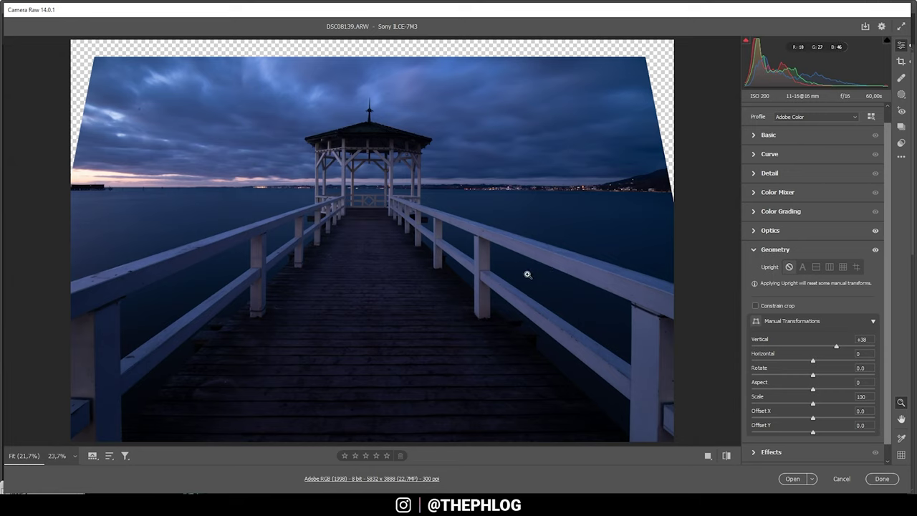
{"action": "left_click", "coordinate": [755, 250]}
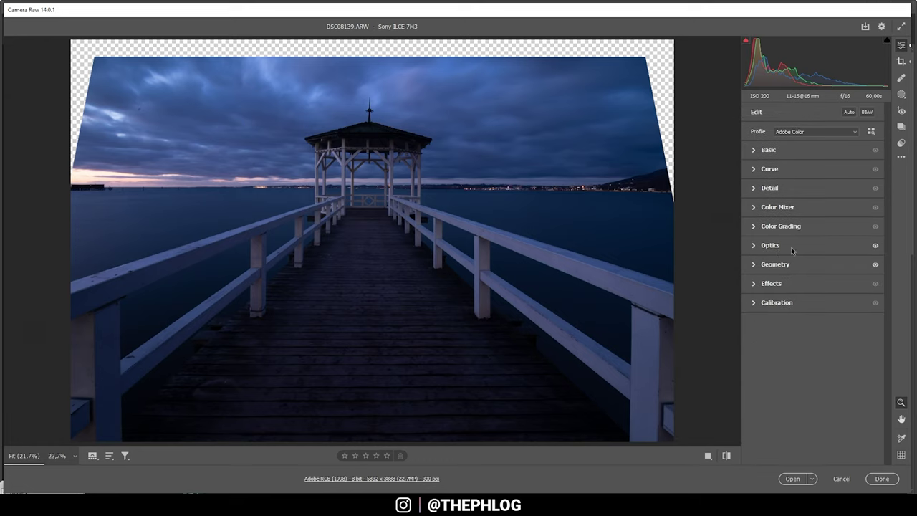
Switch to the Adobe Landscape profile and warm the white balance to 8600.
{"action": "left_click", "coordinate": [767, 149]}
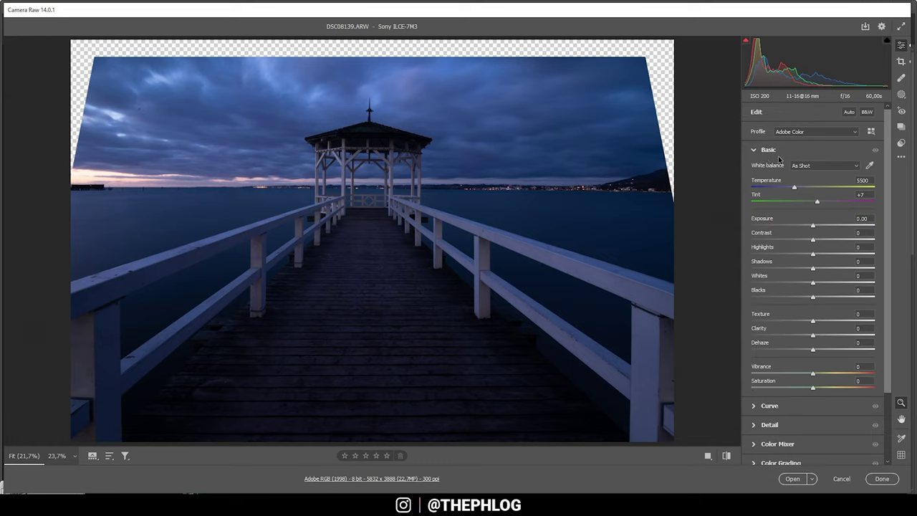
{"action": "left_click", "coordinate": [810, 135]}
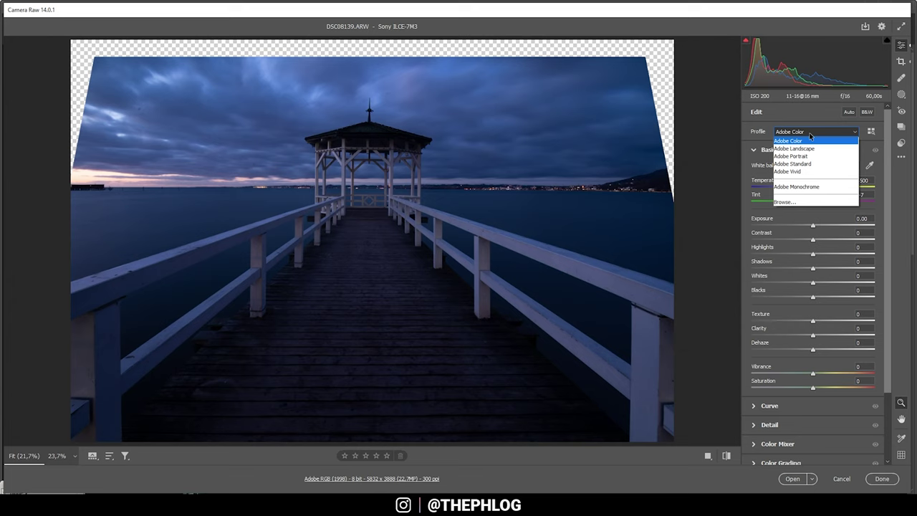
{"action": "left_click", "coordinate": [812, 148]}
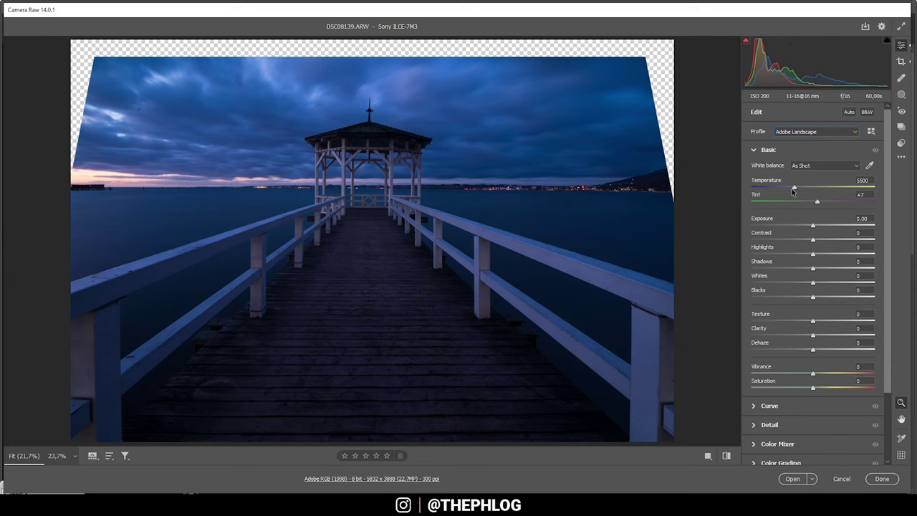
{"action": "left_click_drag", "start_coordinate": [794, 189], "coordinate": [821, 193]}
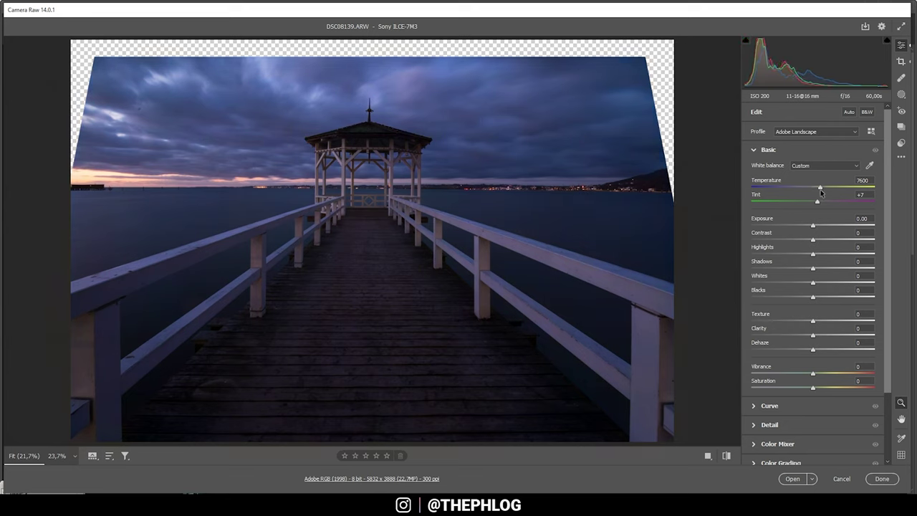
{"action": "left_click_drag", "start_coordinate": [822, 192], "coordinate": [829, 199]}
Set Exposure +0.80, Highlights -41, Shadows -55, Whites +19 and Blacks +24.
{"action": "left_click_drag", "start_coordinate": [813, 228], "coordinate": [824, 233]}
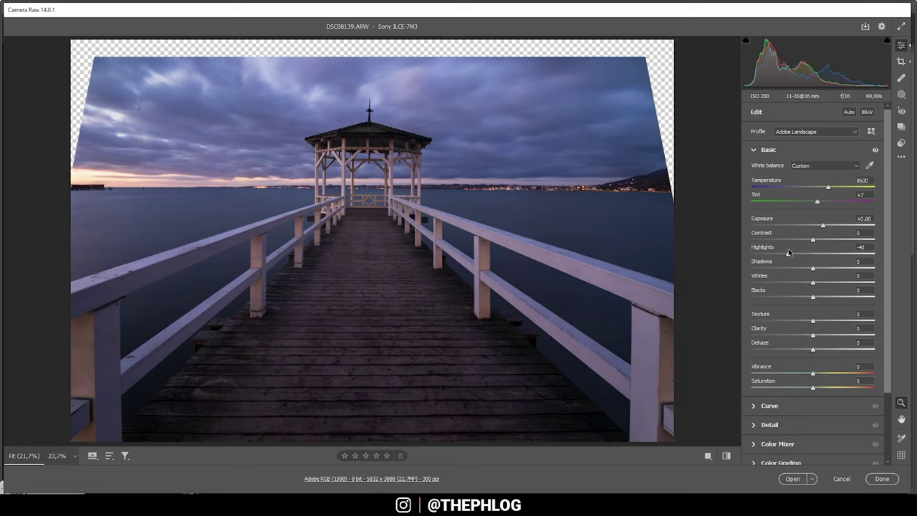
{"action": "left_click_drag", "start_coordinate": [789, 251], "coordinate": [788, 251]}
{"action": "left_click_drag", "start_coordinate": [815, 269], "coordinate": [780, 269]}
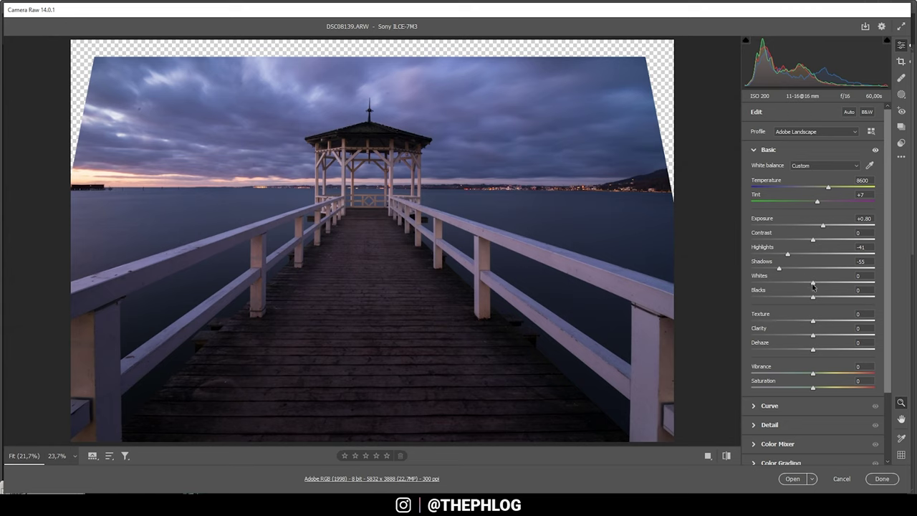
{"action": "left_click_drag", "start_coordinate": [816, 285], "coordinate": [825, 286]}
{"action": "left_click_drag", "start_coordinate": [818, 298], "coordinate": [821, 300]}
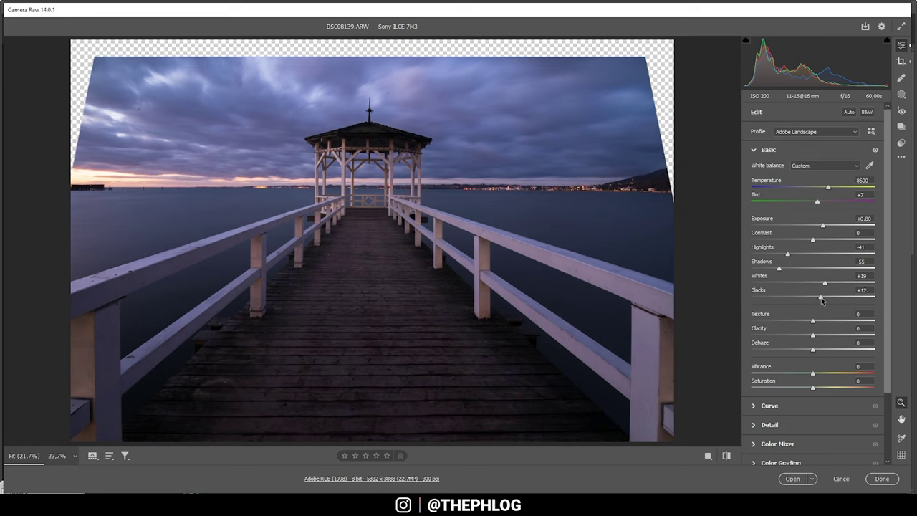
{"action": "left_click_drag", "start_coordinate": [822, 300], "coordinate": [828, 301]}
Compare before and after views, then enlarge the crop slightly to 5867 × 3911 pixels.
{"action": "left_click", "coordinate": [725, 455]}
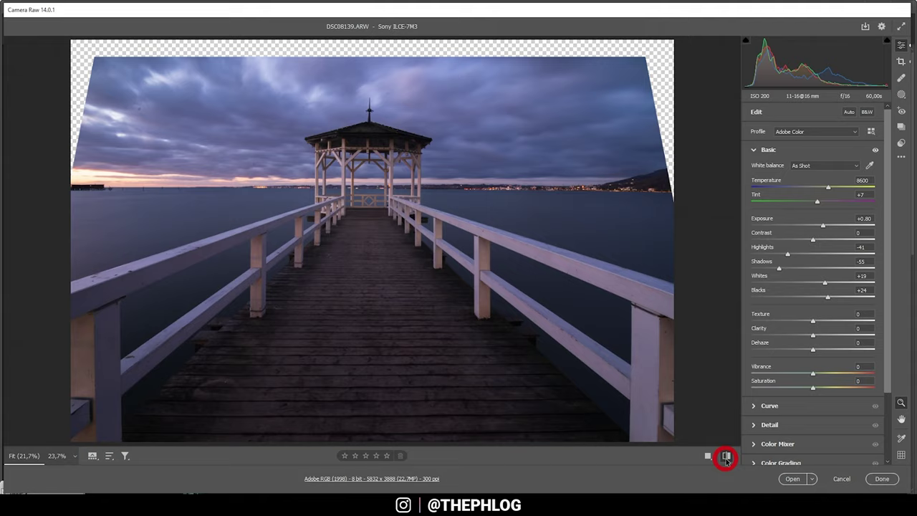
{"action": "left_click", "coordinate": [725, 456]}
{"action": "left_click", "coordinate": [726, 455]}
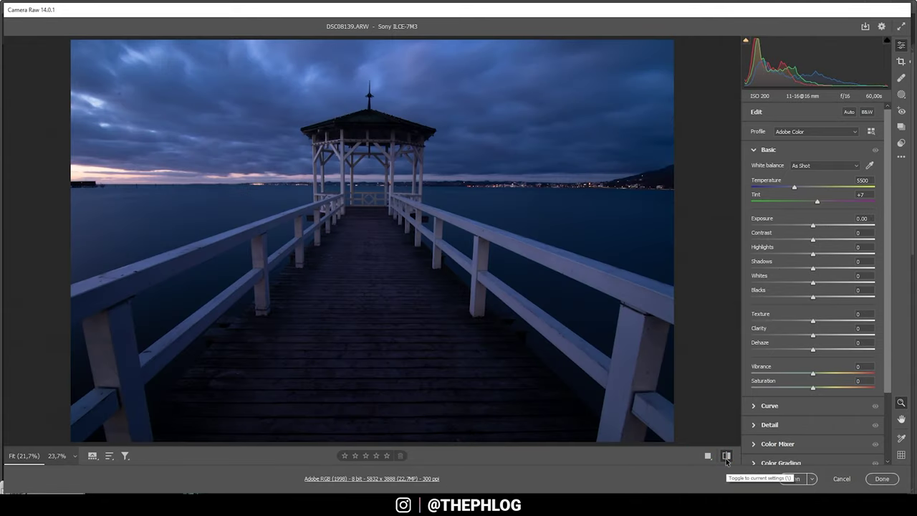
{"action": "left_click", "coordinate": [725, 456]}
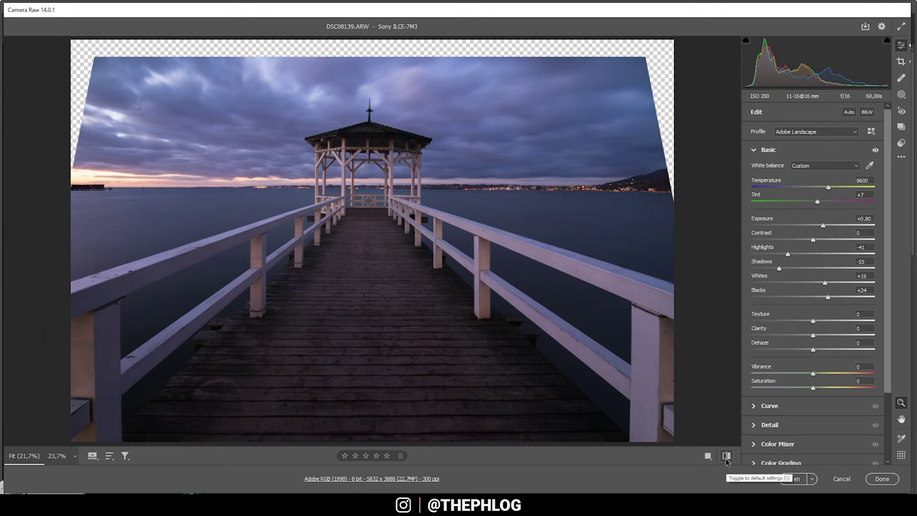
{"action": "left_click", "coordinate": [725, 456]}
{"action": "left_click", "coordinate": [726, 456]}
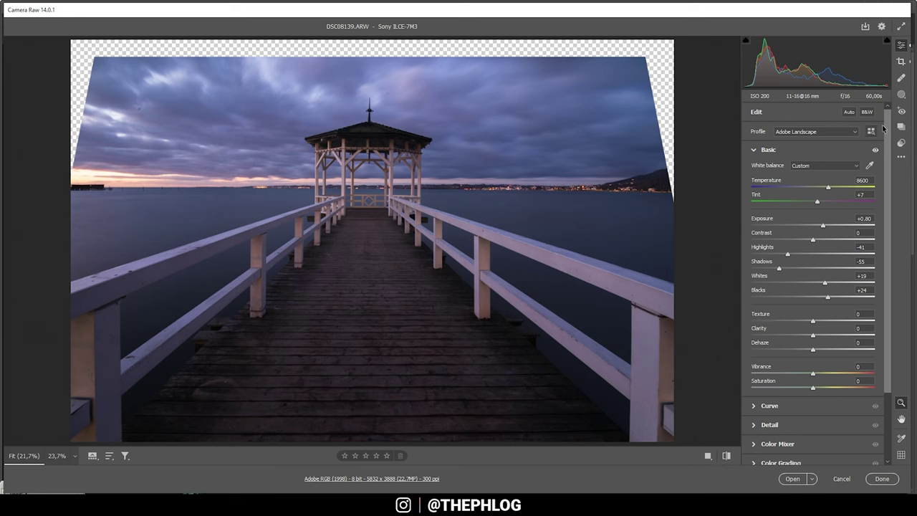
{"action": "left_click", "coordinate": [901, 62]}
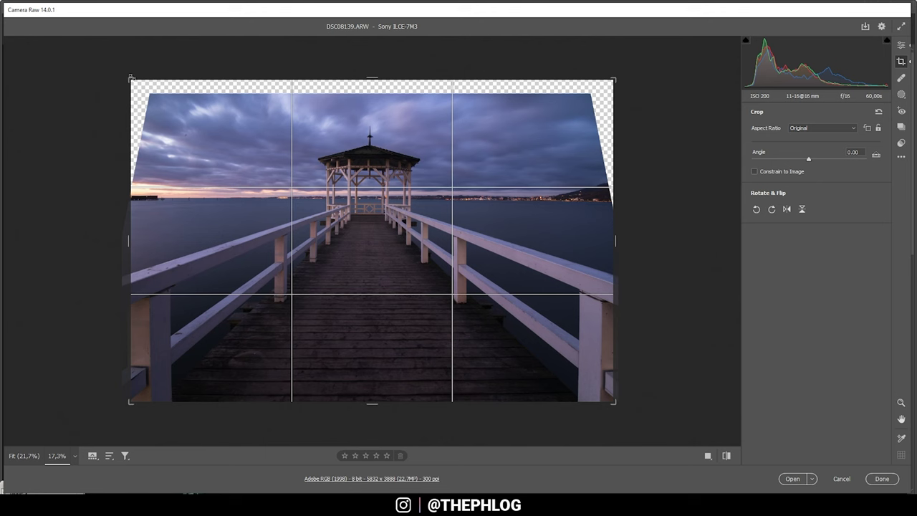
{"action": "left_click_drag", "start_coordinate": [130, 77], "coordinate": [130, 75]}
Commit the crop and raise Vibrance to +22 and Saturation to +14.
{"action": "key", "text": "Return"}
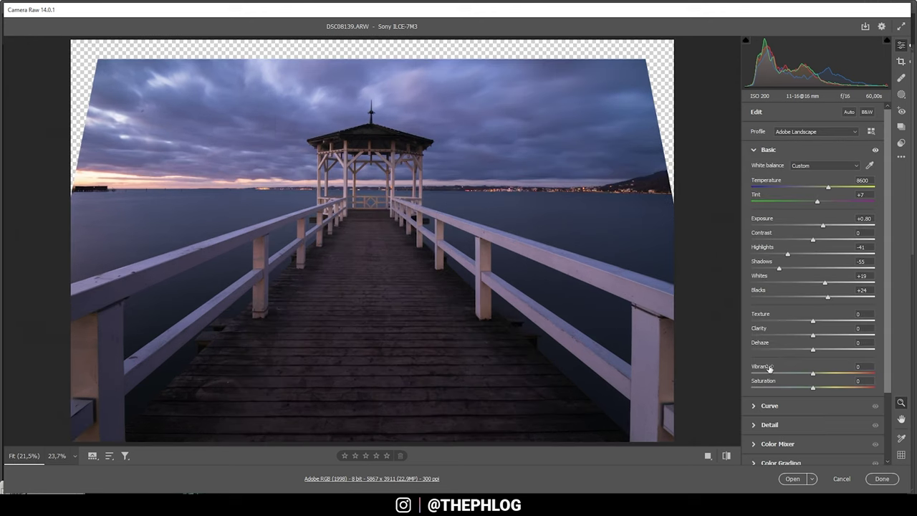
{"action": "mouse_move", "coordinate": [812, 374]}
{"action": "left_mouse_down"}
{"action": "mouse_move", "coordinate": [827, 374]}
{"action": "mouse_move", "coordinate": [822, 390]}
{"action": "left_mouse_up"}
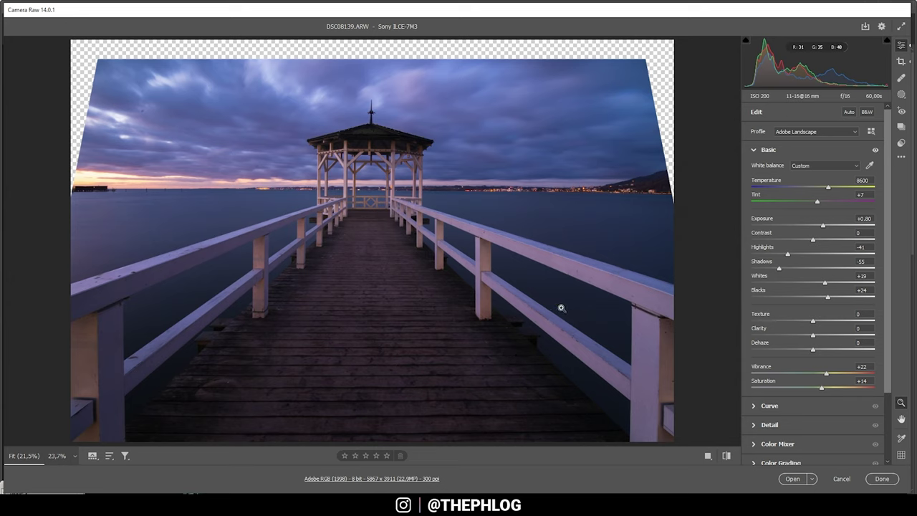
{"action": "left_click", "coordinate": [903, 95]}
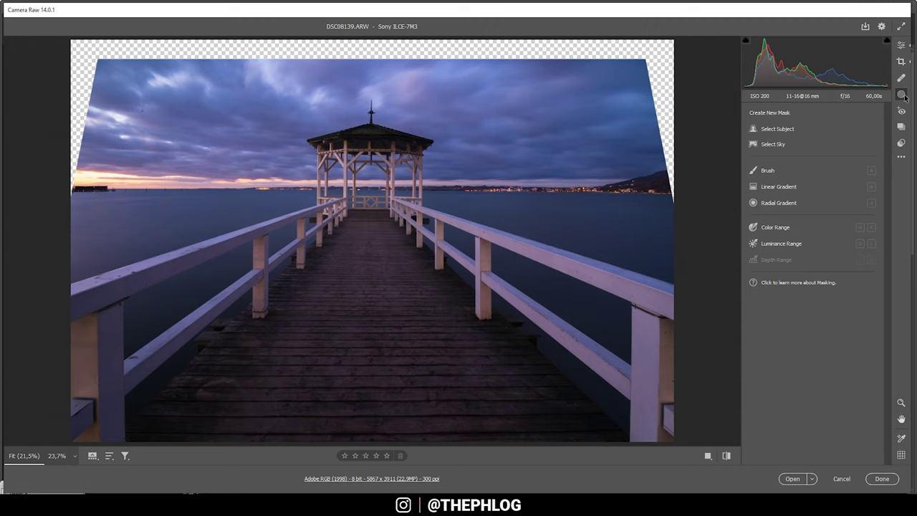
Add a radial mask over the left horizon glow with Blacks +19, lower Dehaze, Temperature +49, Tint +31.
{"action": "left_click", "coordinate": [775, 205]}
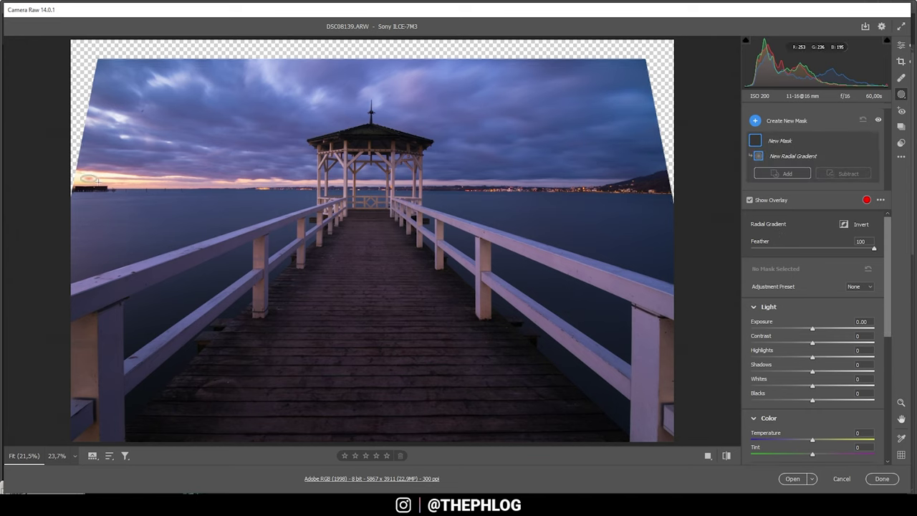
{"action": "left_click_drag", "start_coordinate": [101, 180], "coordinate": [185, 202]}
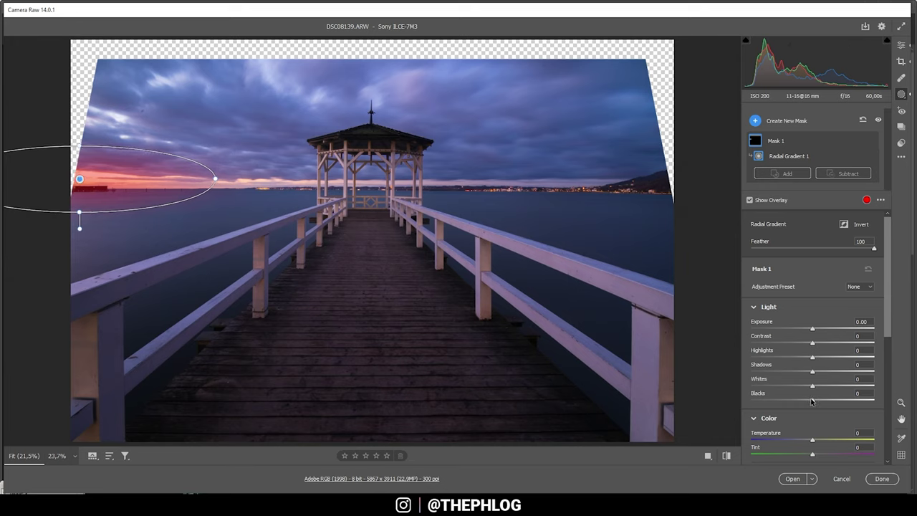
{"action": "left_click_drag", "start_coordinate": [812, 400], "coordinate": [826, 400]}
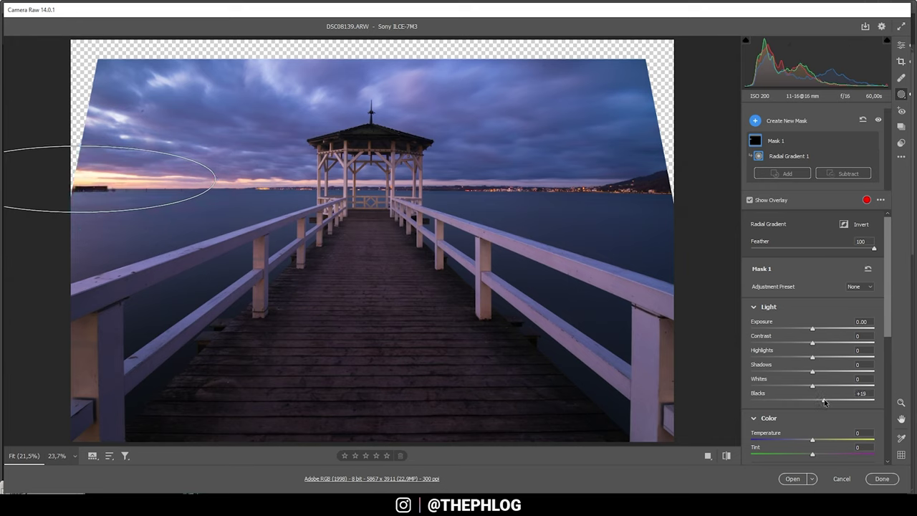
{"action": "scroll", "coordinate": [834, 391], "scroll_direction": "down", "scroll_amount": 5}
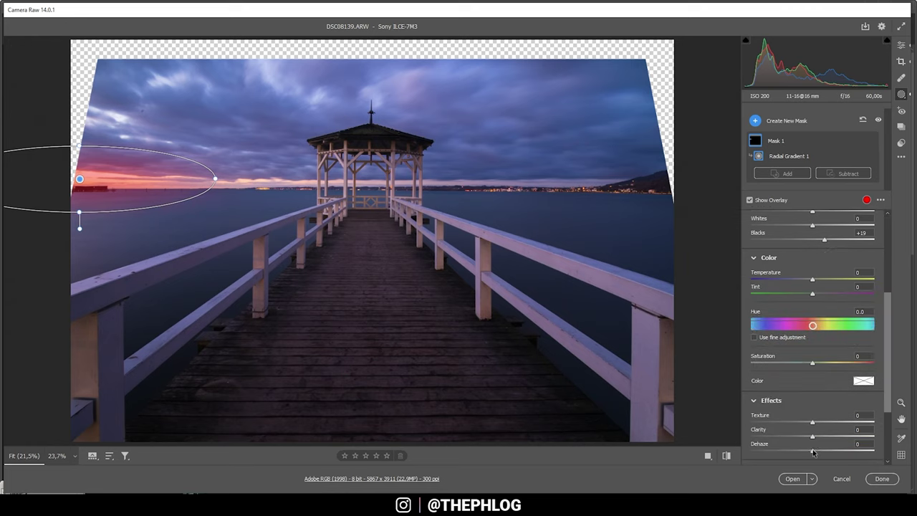
{"action": "left_click_drag", "start_coordinate": [813, 452], "coordinate": [810, 452]}
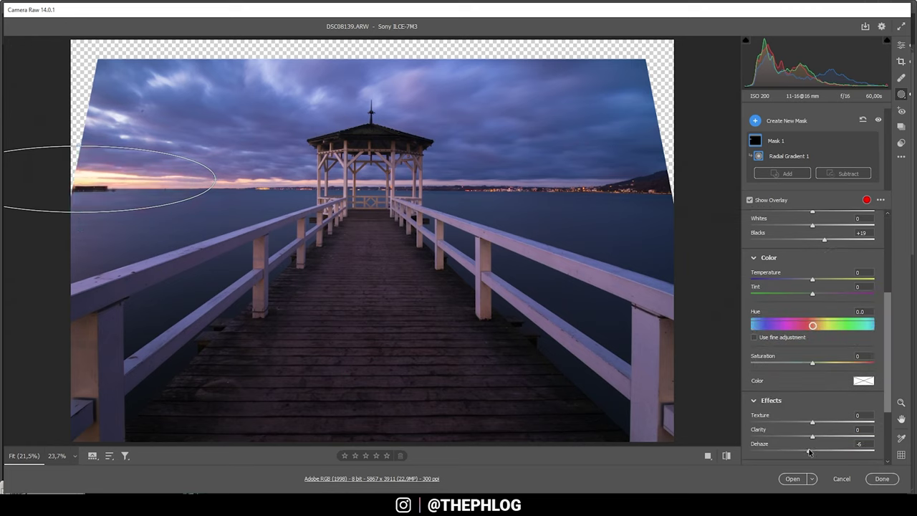
{"action": "left_click_drag", "start_coordinate": [809, 452], "coordinate": [803, 452]}
{"action": "scroll", "coordinate": [827, 364], "scroll_direction": "up", "scroll_amount": 1}
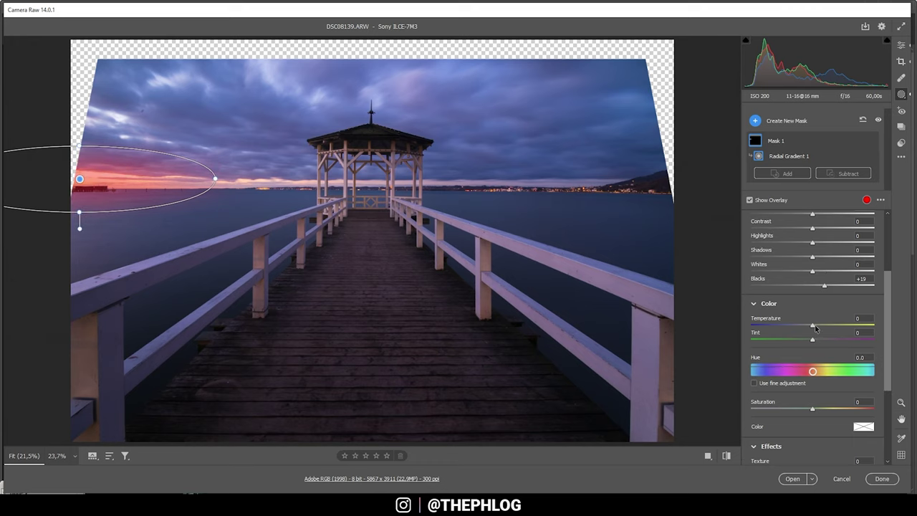
{"action": "left_click_drag", "start_coordinate": [815, 325], "coordinate": [832, 342]}
Create a Select Sky mask minus a linear gradient toward the horizon, at Exposure -0.70.
{"action": "left_click", "coordinate": [771, 119]}
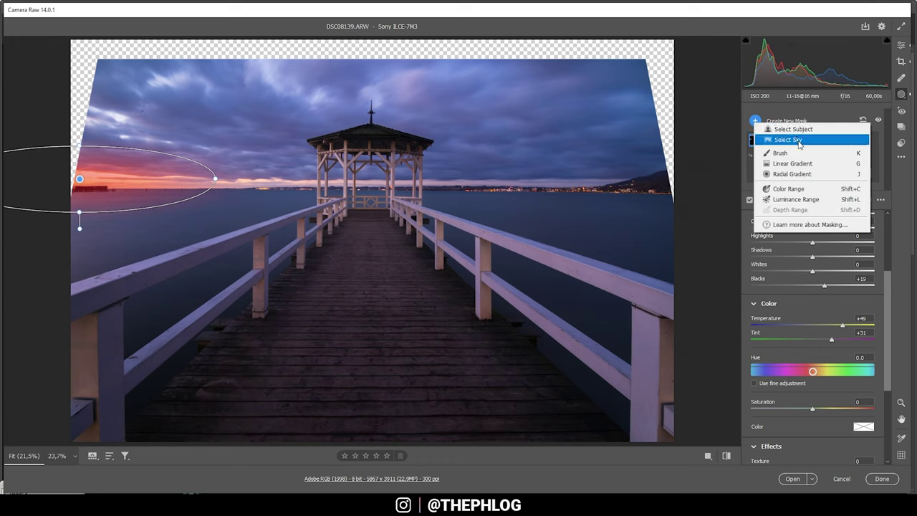
{"action": "left_click", "coordinate": [799, 142]}
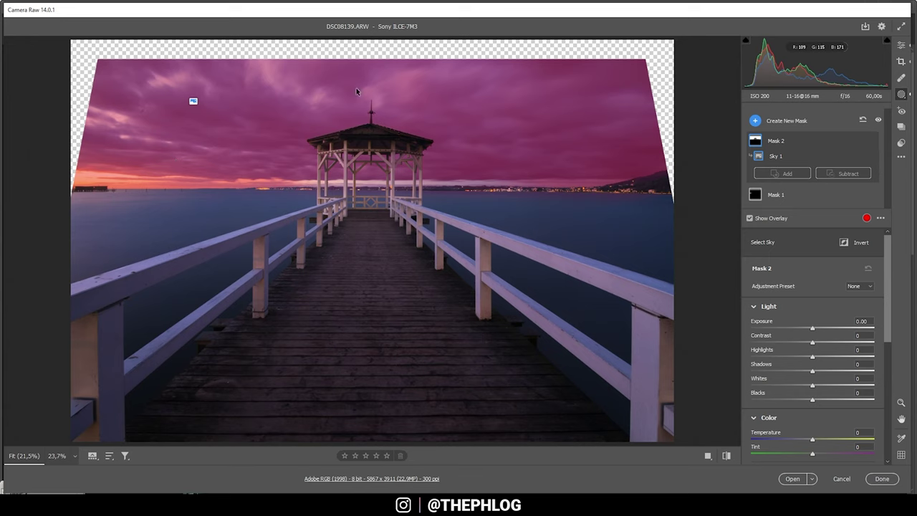
{"action": "left_click", "coordinate": [859, 174]}
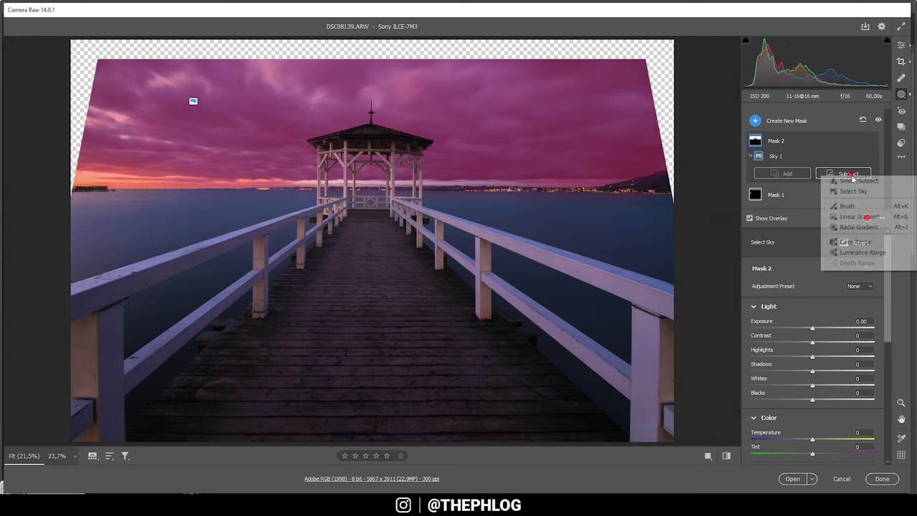
{"action": "left_click", "coordinate": [856, 213]}
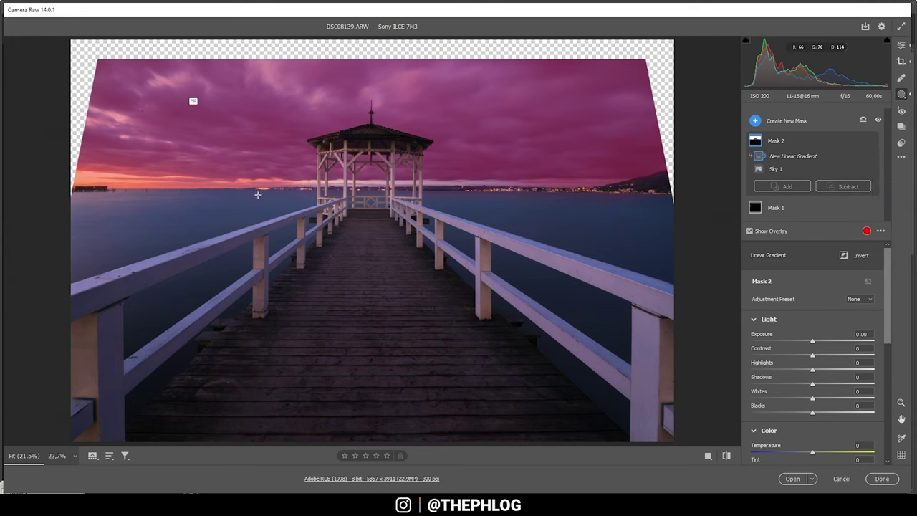
{"action": "left_click_drag", "start_coordinate": [263, 188], "coordinate": [268, 105]}
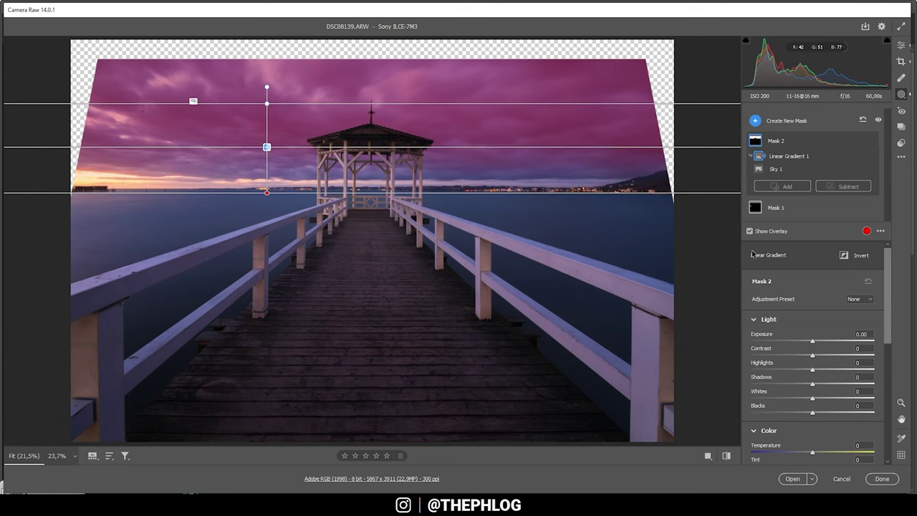
{"action": "left_click_drag", "start_coordinate": [813, 343], "coordinate": [801, 343]}
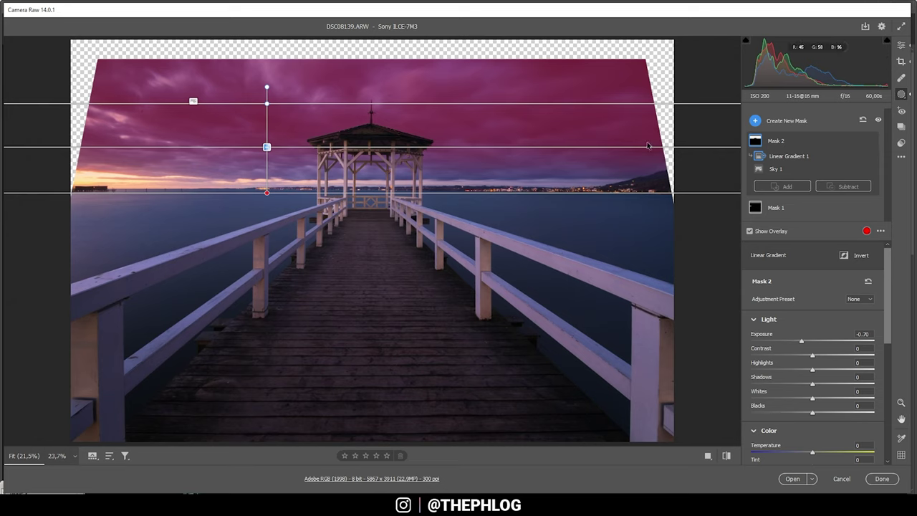
{"action": "left_click", "coordinate": [756, 121]}
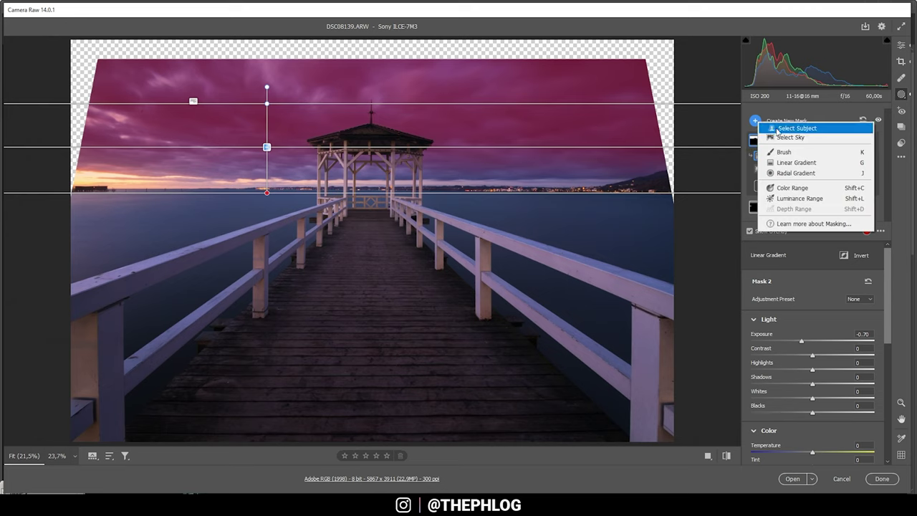
Add a Select Subject mask on the pier and gazebo with Whites at +30.
{"action": "left_click", "coordinate": [746, 133]}
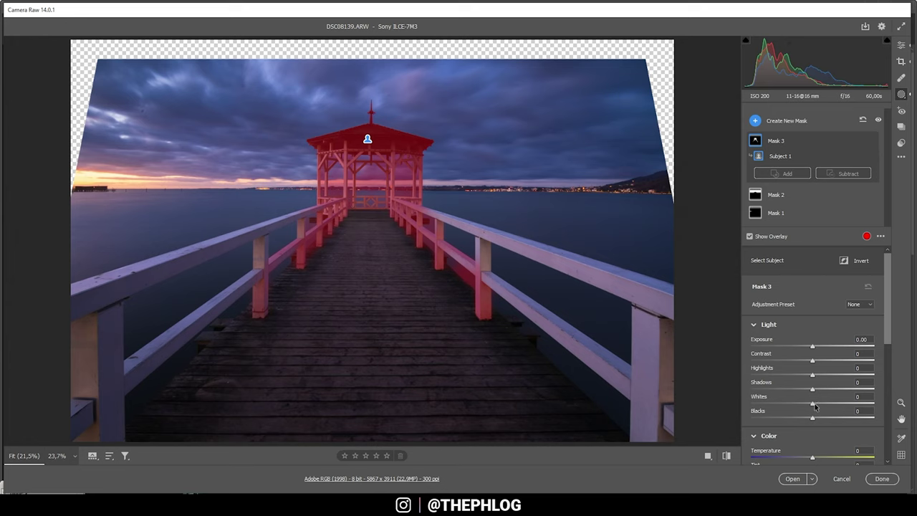
{"action": "left_click_drag", "start_coordinate": [814, 406], "coordinate": [829, 406]}
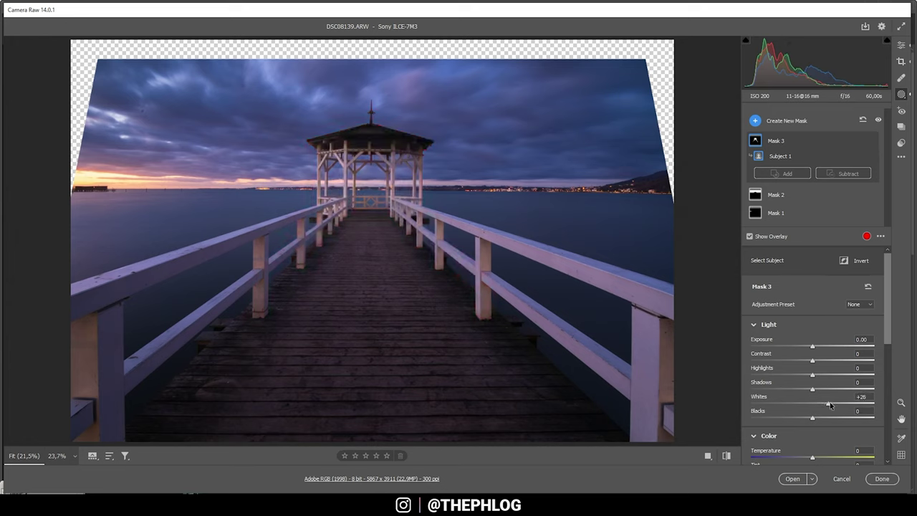
{"action": "left_click_drag", "start_coordinate": [831, 405], "coordinate": [831, 406]}
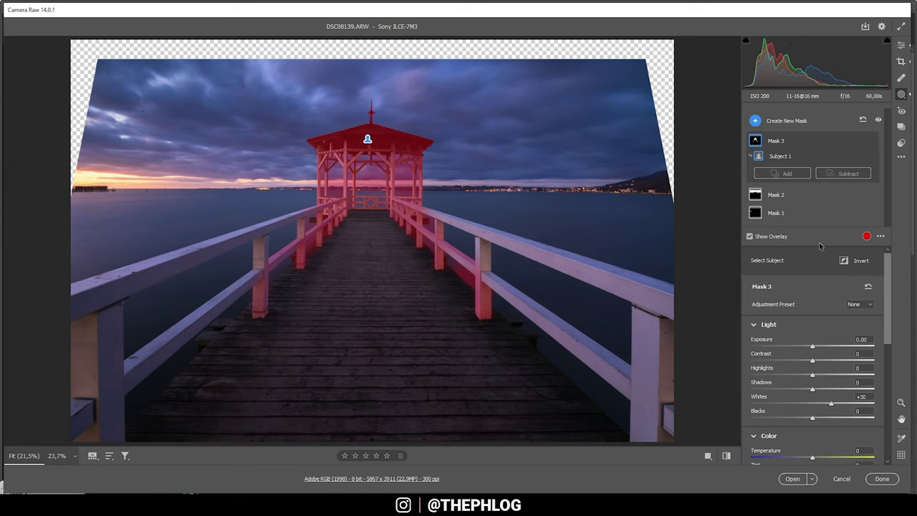
{"action": "left_click", "coordinate": [756, 126]}
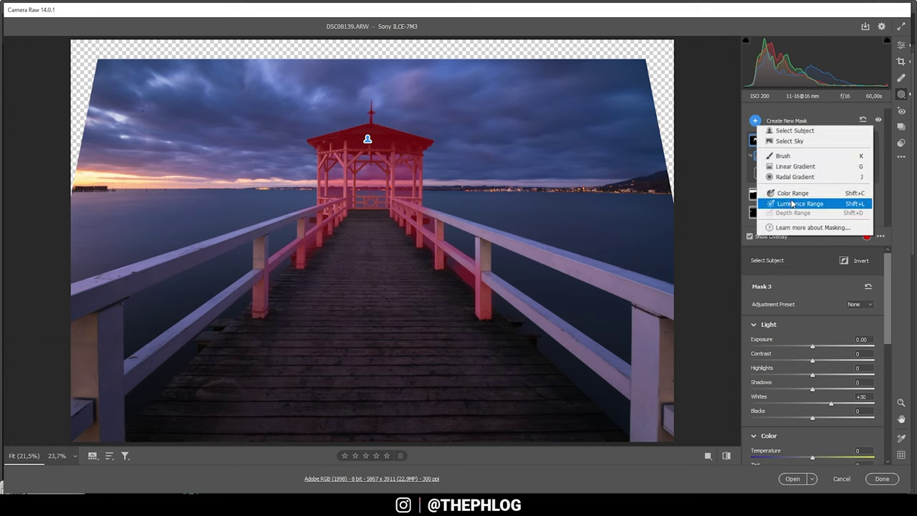
Add a radial mask on the walkway boards with Texture +18, Clarity +47 and Whites +64.
{"action": "left_click", "coordinate": [796, 179]}
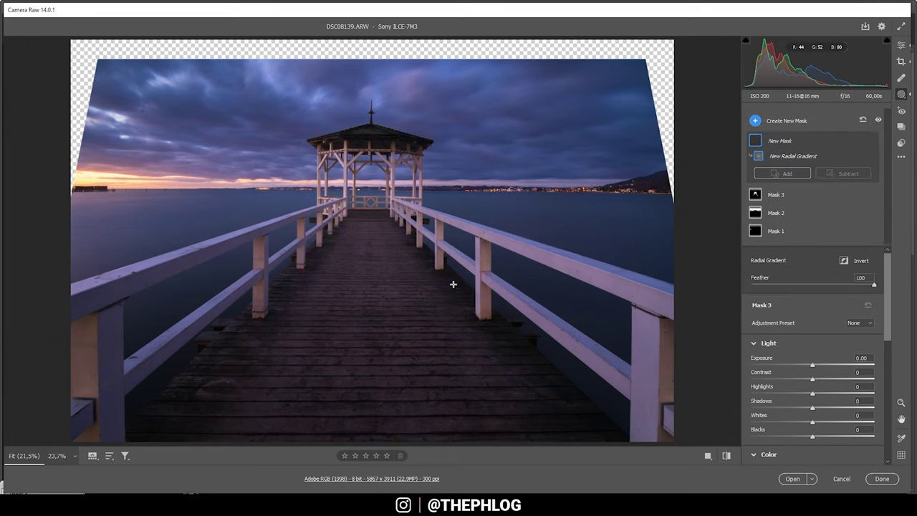
{"action": "left_click_drag", "start_coordinate": [348, 278], "coordinate": [374, 273]}
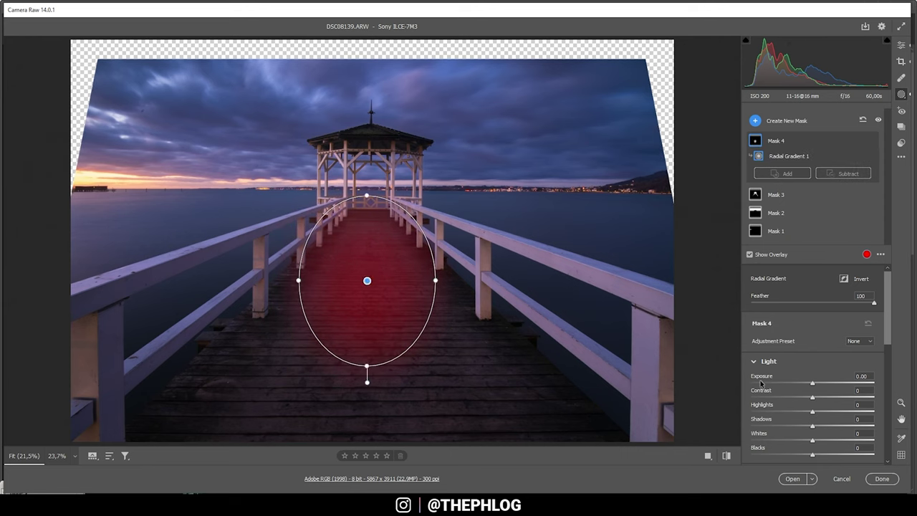
{"action": "scroll", "coordinate": [805, 380], "scroll_direction": "down", "scroll_amount": 5}
{"action": "scroll", "coordinate": [806, 396], "scroll_direction": "down", "scroll_amount": 2}
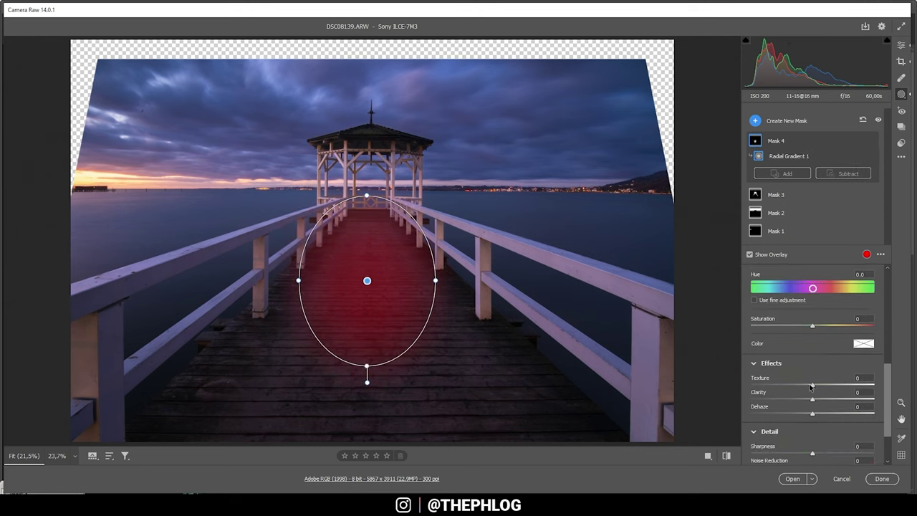
{"action": "left_click_drag", "start_coordinate": [812, 385], "coordinate": [841, 400]}
{"action": "scroll", "coordinate": [812, 306], "scroll_direction": "up", "scroll_amount": 2}
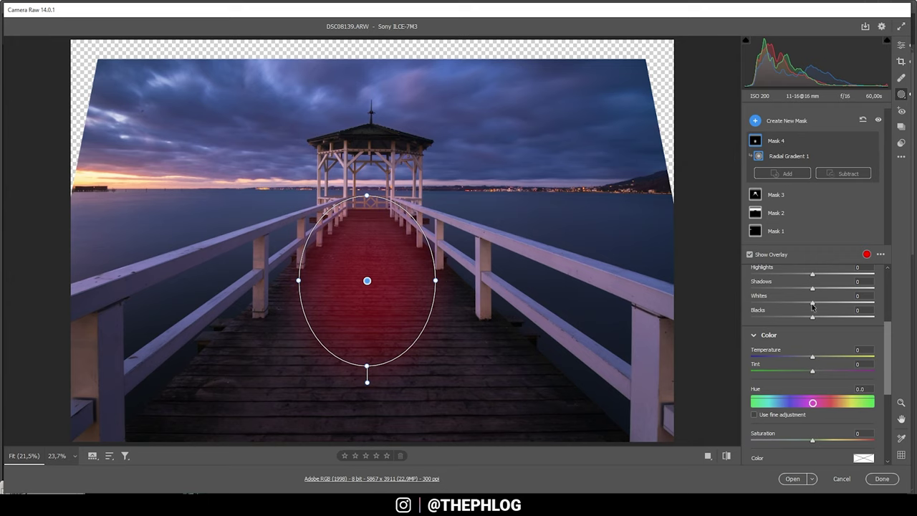
{"action": "left_click_drag", "start_coordinate": [812, 303], "coordinate": [888, 310]}
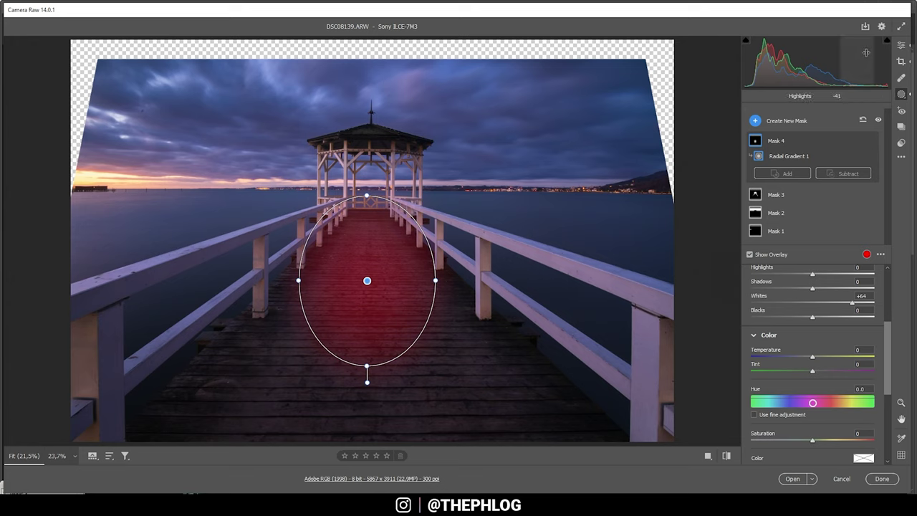
Return to the main Edit panel and toggle before/after to compare the pier photo with the original.
{"action": "left_click", "coordinate": [900, 46]}
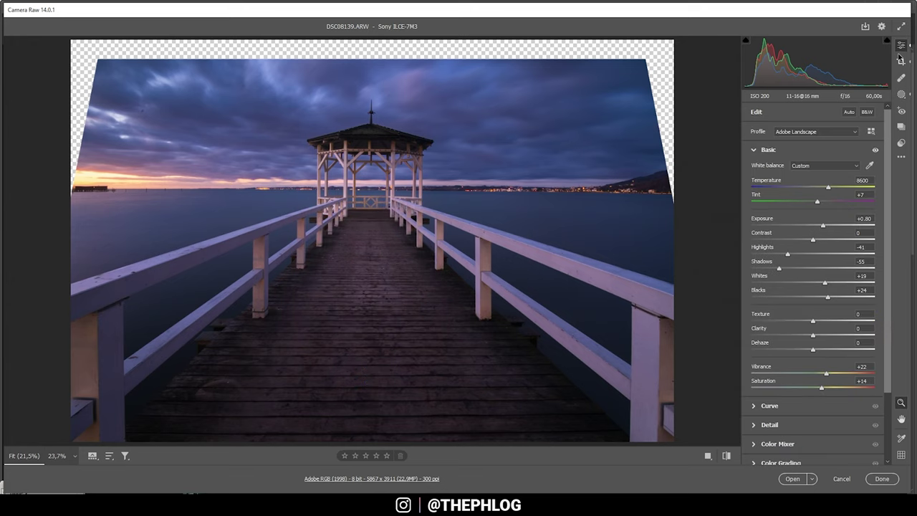
{"action": "left_click", "coordinate": [726, 457]}
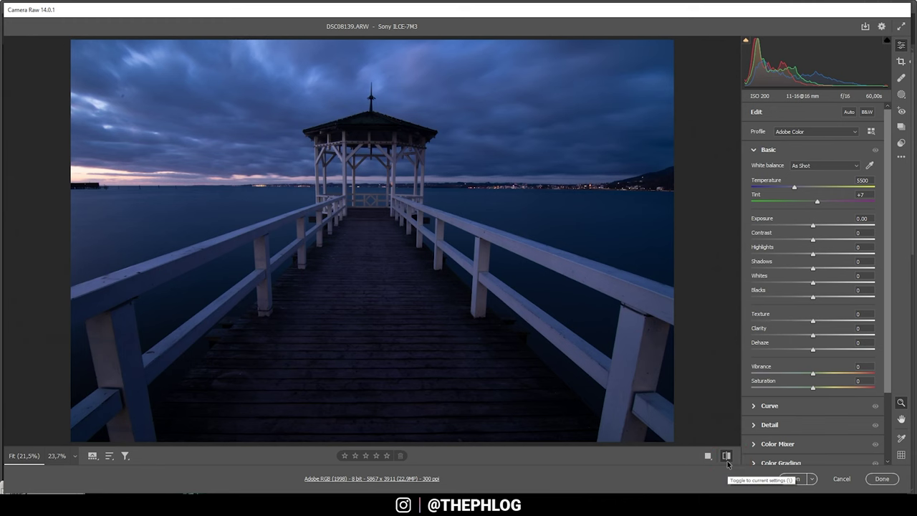
{"action": "left_click", "coordinate": [727, 462]}
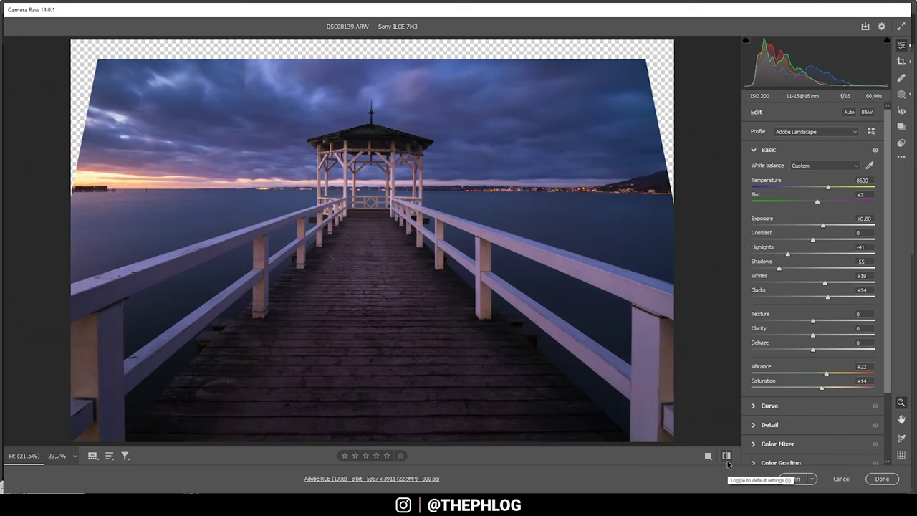
{"action": "double_click", "coordinate": [727, 463]}
{"action": "left_click", "coordinate": [727, 463]}
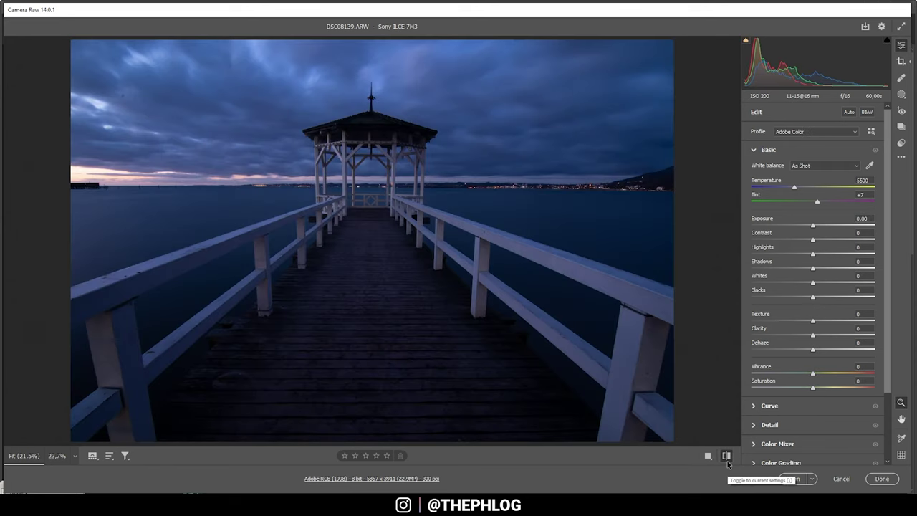
{"action": "left_click", "coordinate": [727, 462]}
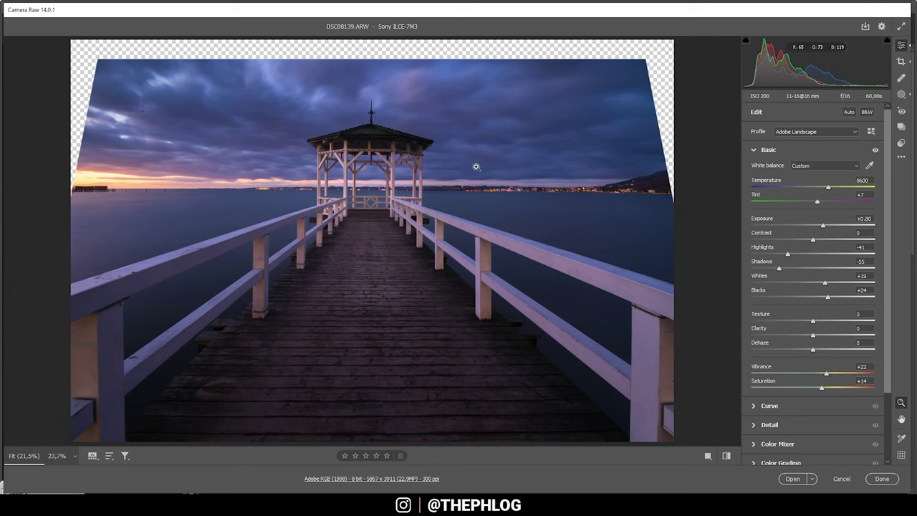
Tint the highlights warm orange at Hue 22, Saturation 32, then hide colour grading to compare.
{"action": "scroll", "coordinate": [889, 125], "scroll_direction": "down", "scroll_amount": 3}
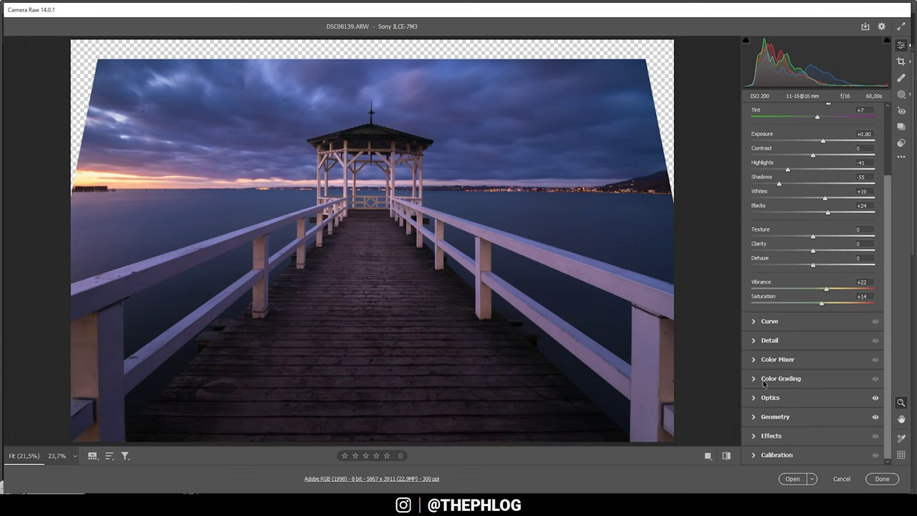
{"action": "left_click", "coordinate": [756, 379]}
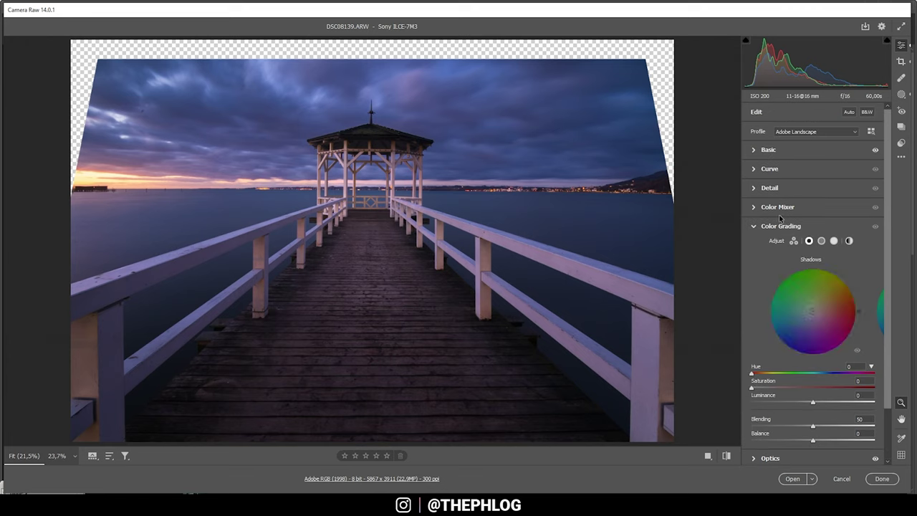
{"action": "left_click", "coordinate": [833, 241]}
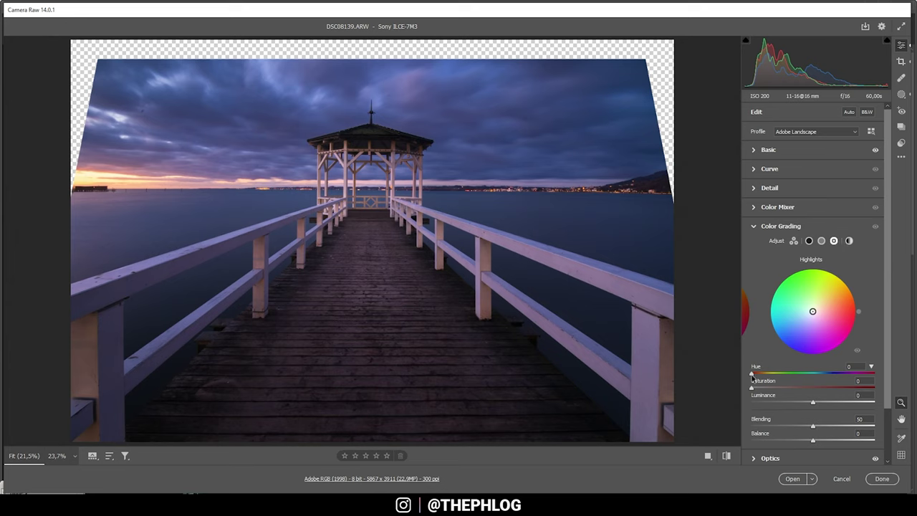
{"action": "left_click_drag", "start_coordinate": [752, 378], "coordinate": [758, 375]}
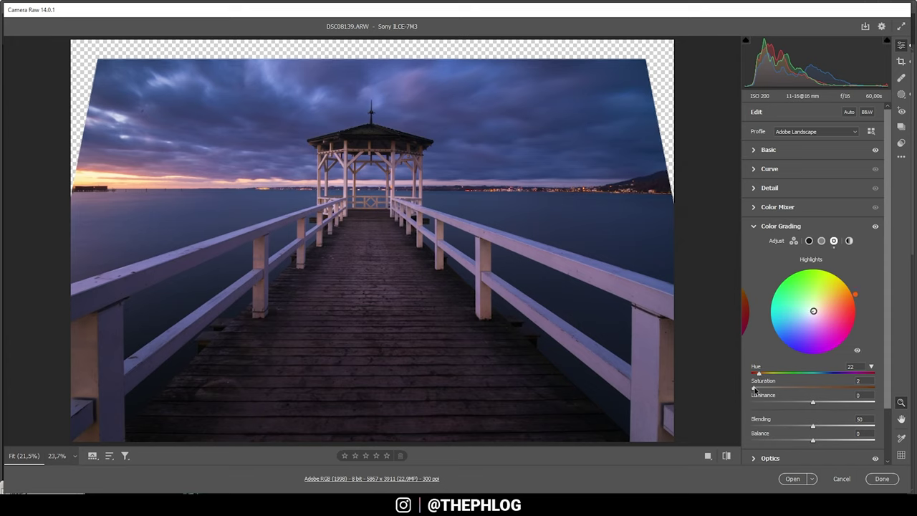
{"action": "left_click_drag", "start_coordinate": [751, 387], "coordinate": [792, 390]}
{"action": "left_click", "coordinate": [875, 227]}
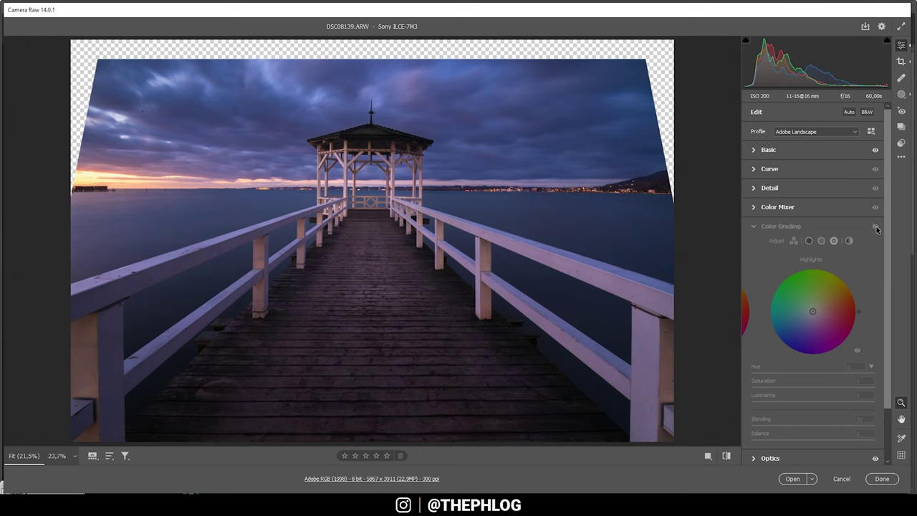
Re-enable colour grading and tint the midtones blue at Hue 227, Saturation 25.
{"action": "left_click", "coordinate": [875, 227]}
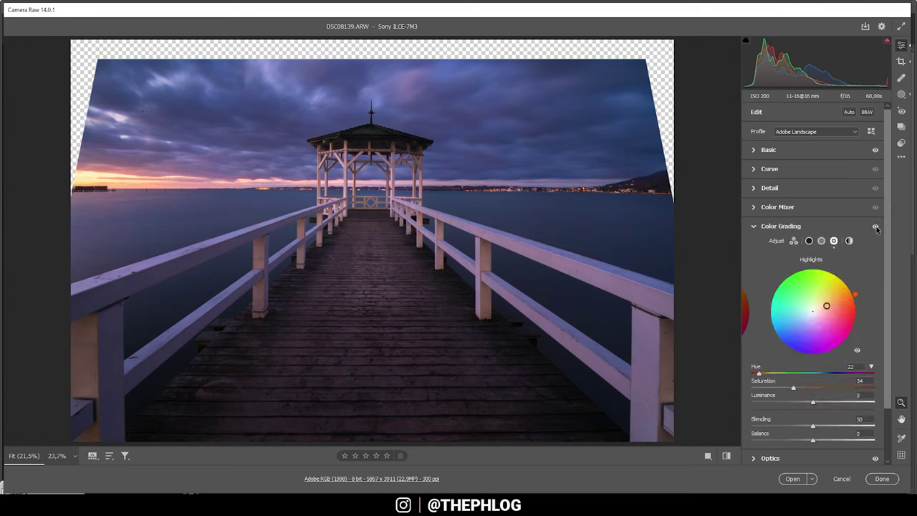
{"action": "left_click", "coordinate": [821, 241]}
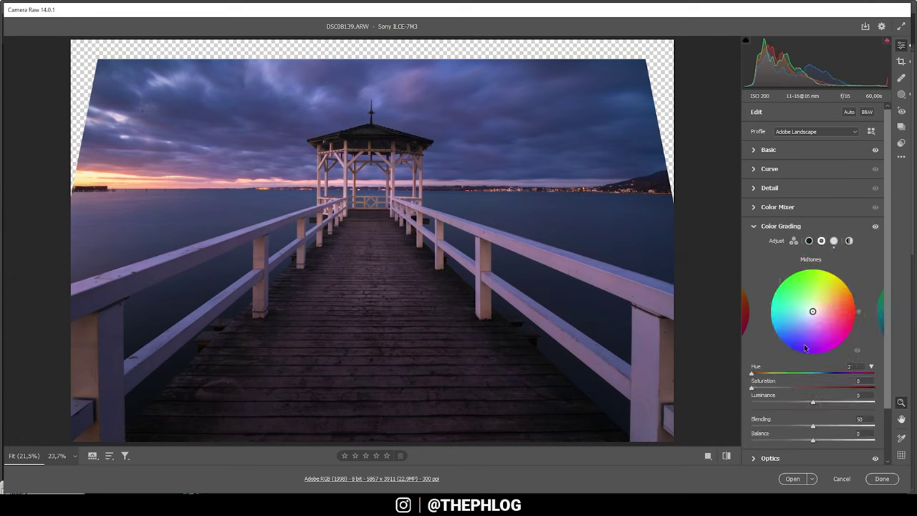
{"action": "left_click_drag", "start_coordinate": [752, 374], "coordinate": [831, 380]}
{"action": "left_click_drag", "start_coordinate": [752, 389], "coordinate": [782, 396]}
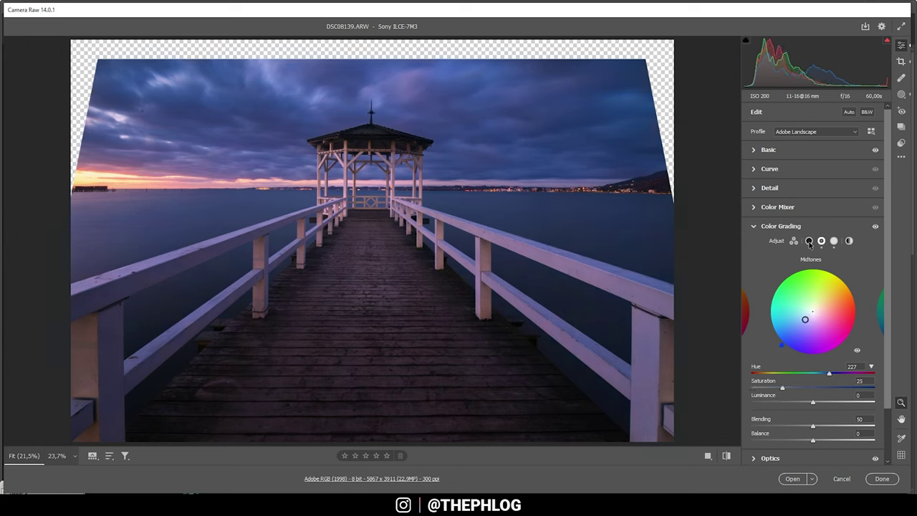
Give the shadows a faint blue tint at Hue 229, Saturation 7, and collapse the panel.
{"action": "left_click", "coordinate": [809, 242]}
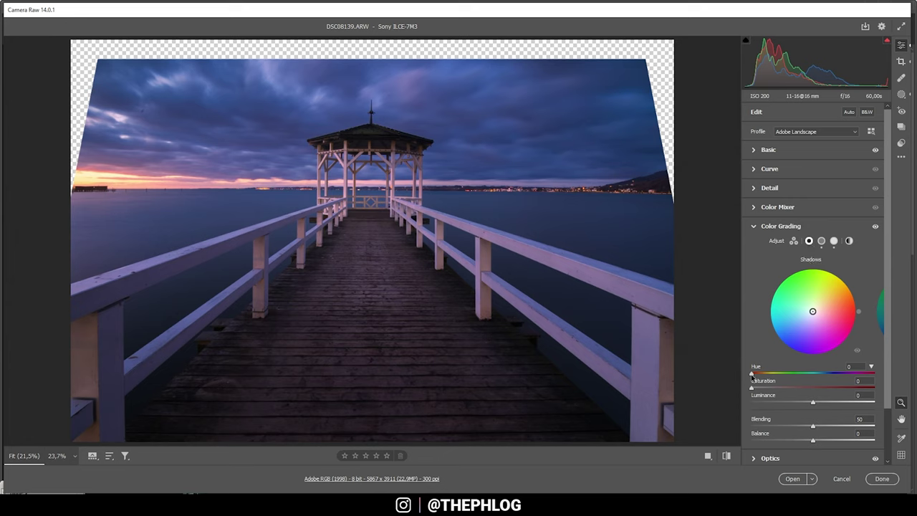
{"action": "left_click_drag", "start_coordinate": [751, 375], "coordinate": [829, 386]}
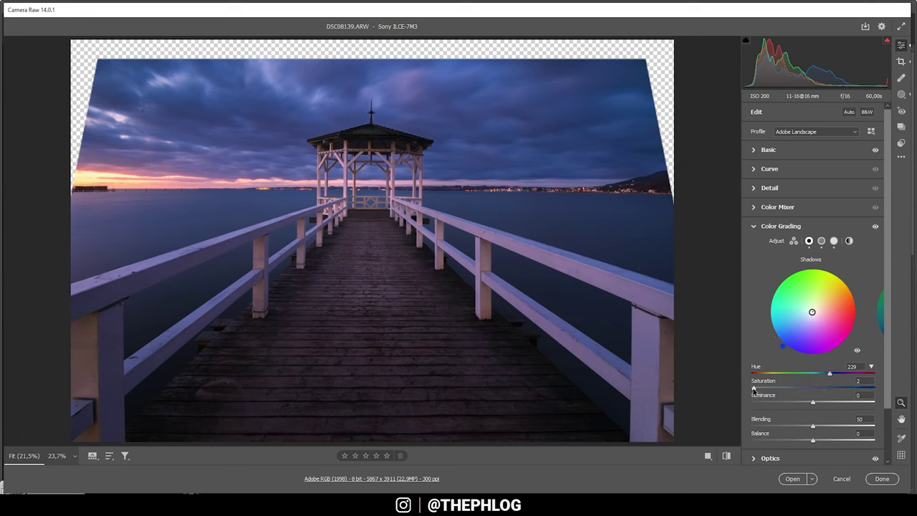
{"action": "left_click_drag", "start_coordinate": [751, 389], "coordinate": [759, 389]}
{"action": "left_click", "coordinate": [781, 225]}
Toggle colour grading off and back on, then set Blue Primary Hue −12 and Saturation +22.
{"action": "left_click", "coordinate": [874, 227]}
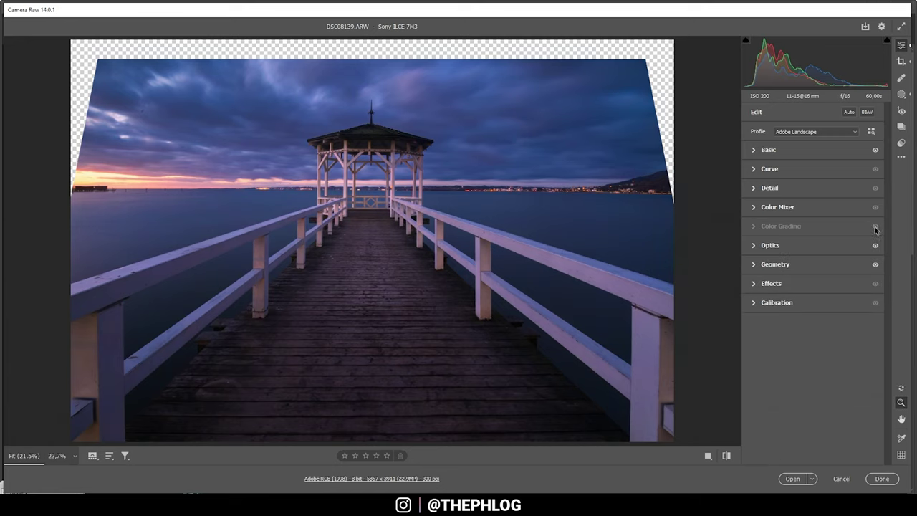
{"action": "left_click", "coordinate": [874, 226]}
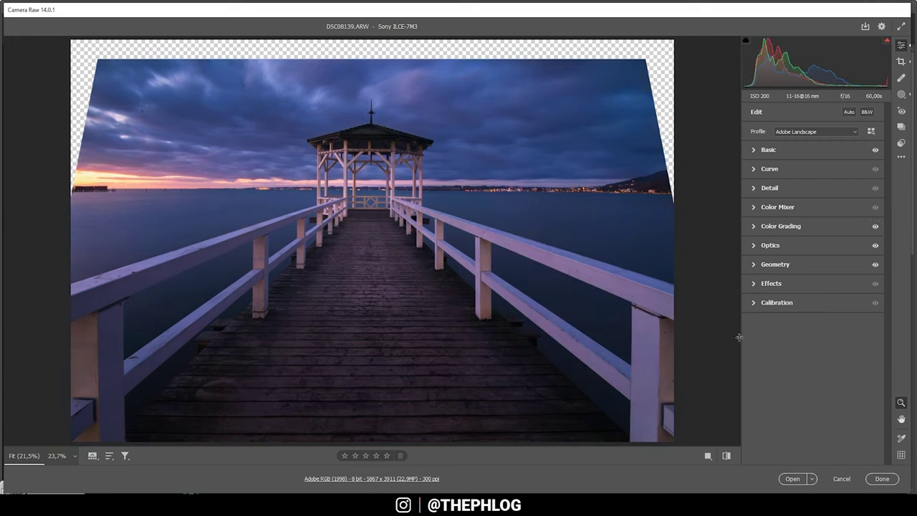
{"action": "left_click", "coordinate": [752, 302]}
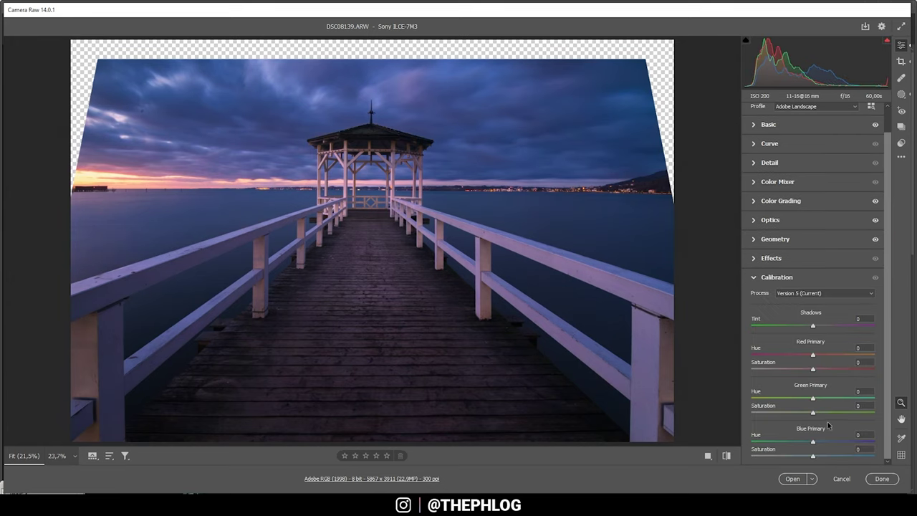
{"action": "left_click_drag", "start_coordinate": [813, 441], "coordinate": [805, 446]}
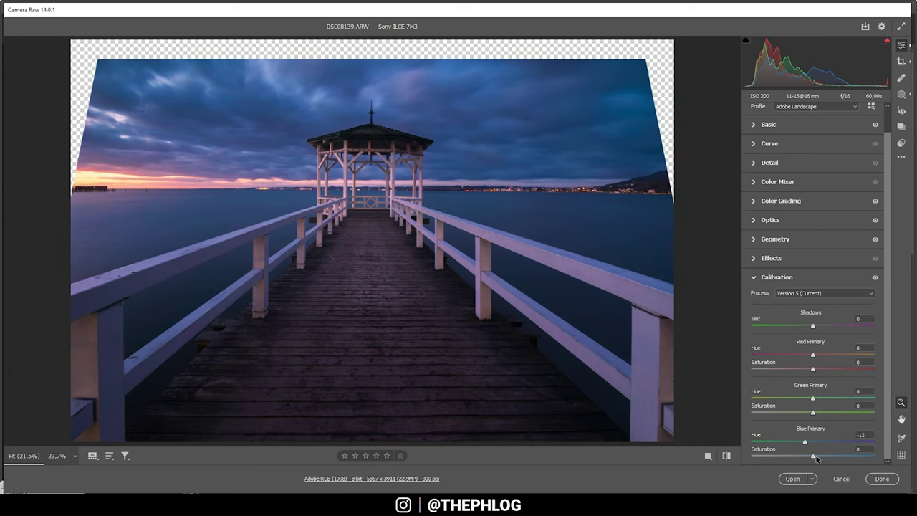
{"action": "left_click_drag", "start_coordinate": [815, 458], "coordinate": [827, 457]}
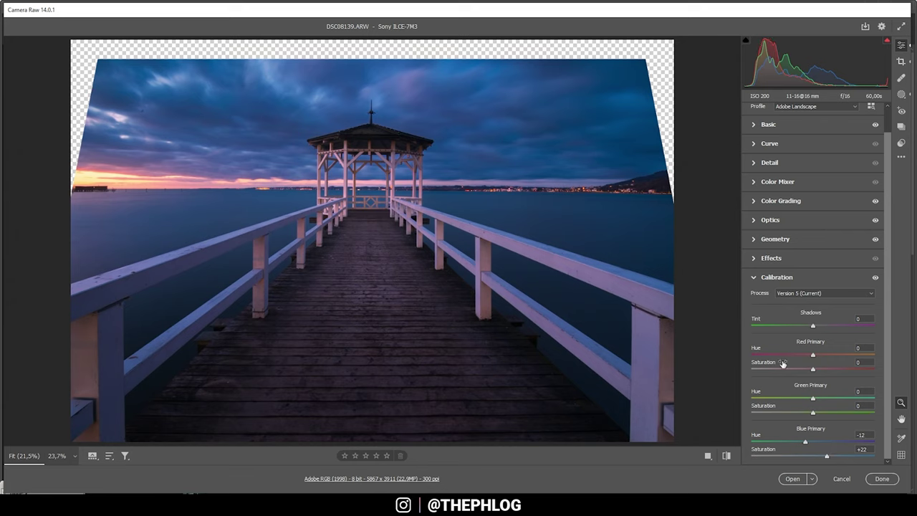
Retint the Color Grading midtones to a warm Hue 42 at Saturation 12, then collapse the panel.
{"action": "left_click", "coordinate": [781, 203]}
{"action": "left_click", "coordinate": [821, 242]}
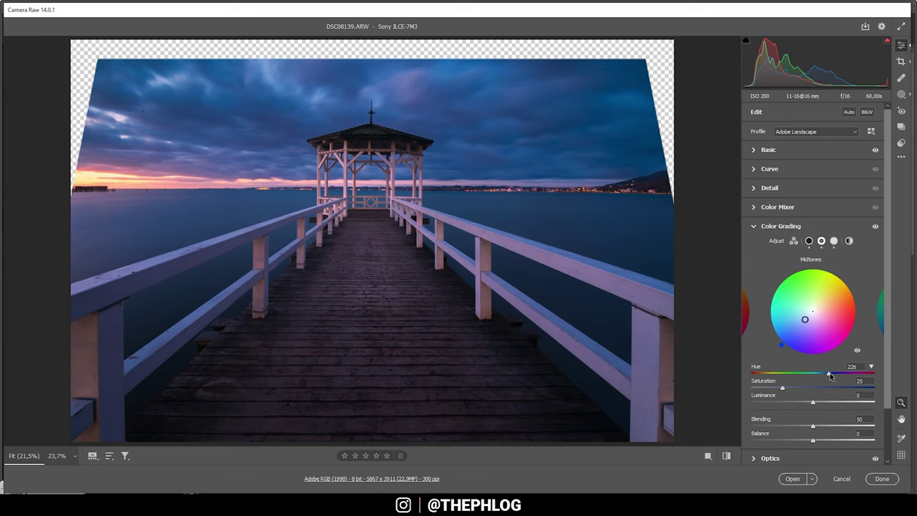
{"action": "left_click_drag", "start_coordinate": [829, 373], "coordinate": [766, 374]}
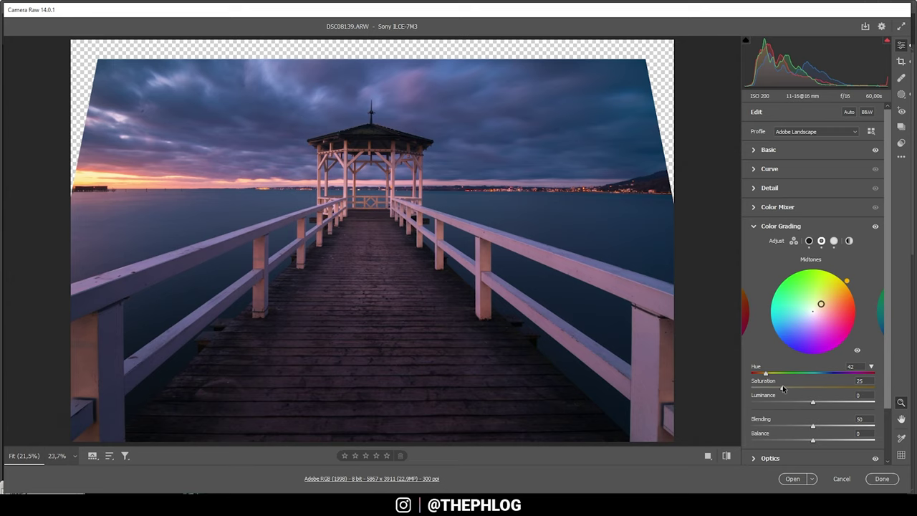
{"action": "left_click_drag", "start_coordinate": [782, 388], "coordinate": [766, 390]}
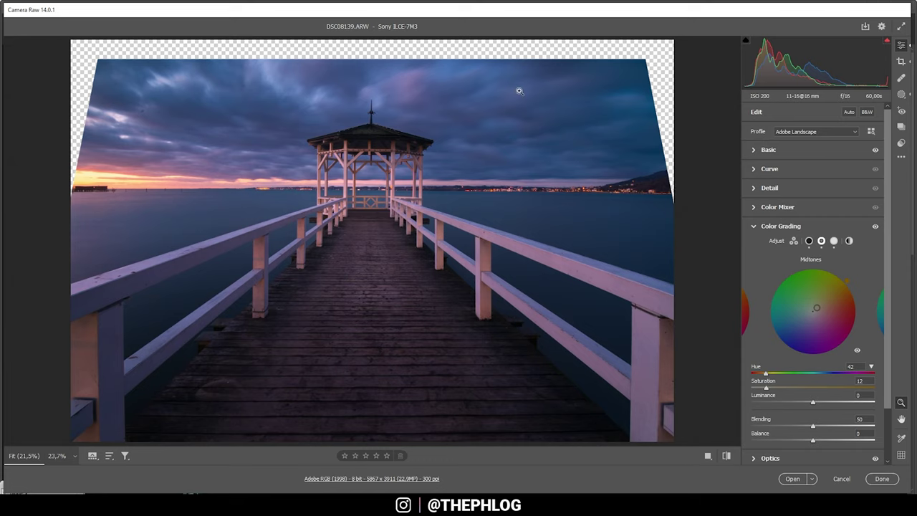
{"action": "left_click", "coordinate": [784, 228]}
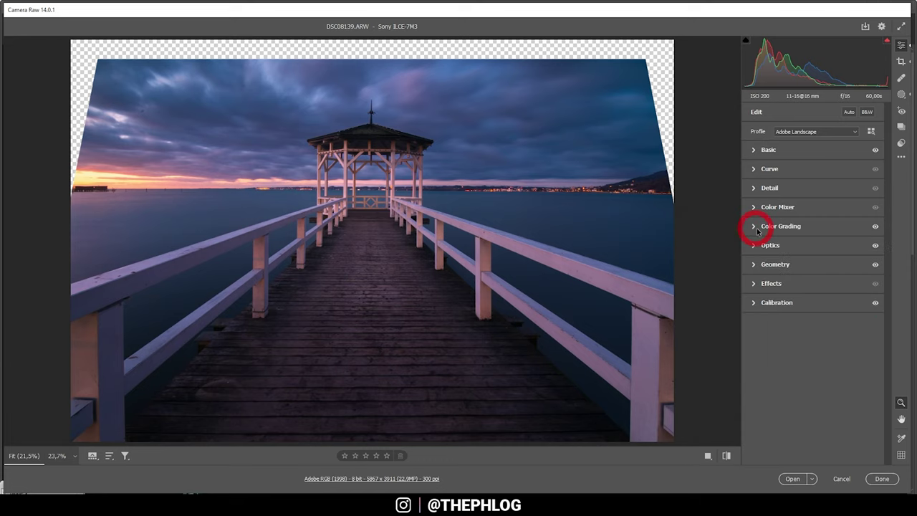
Set Sharpening 77, Detail 100 and Masking 56, then open the edit in Photoshop.
{"action": "left_click", "coordinate": [755, 189]}
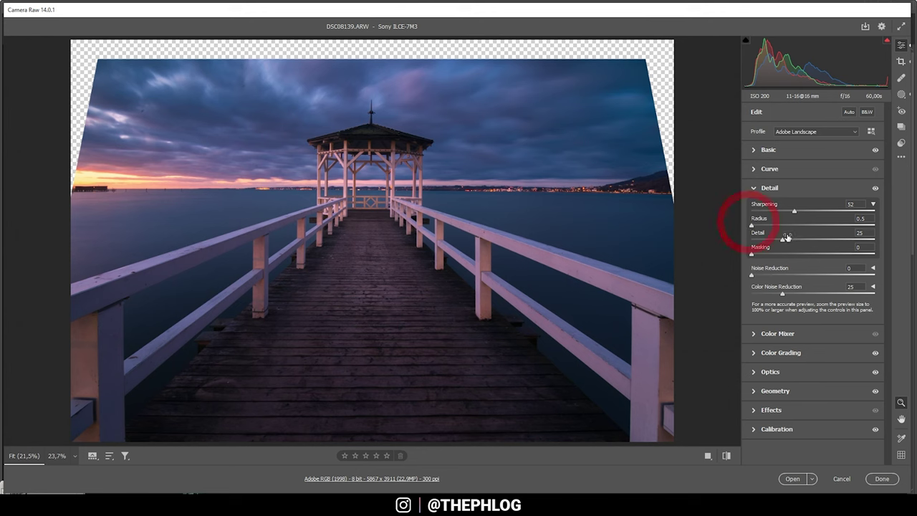
{"action": "left_click_drag", "start_coordinate": [786, 237], "coordinate": [876, 238]}
{"action": "left_click_drag", "start_coordinate": [751, 253], "coordinate": [820, 255]}
{"action": "left_click_drag", "start_coordinate": [793, 210], "coordinate": [813, 210]}
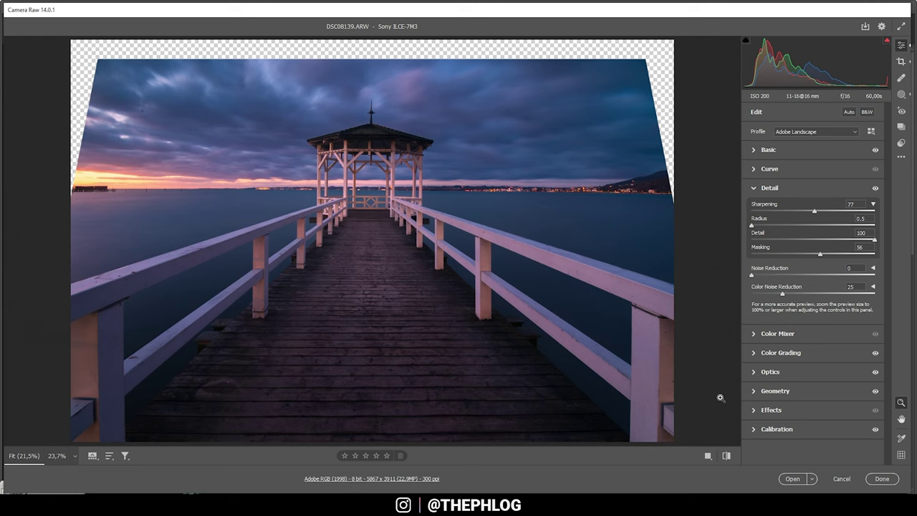
{"action": "left_click", "coordinate": [795, 479]}
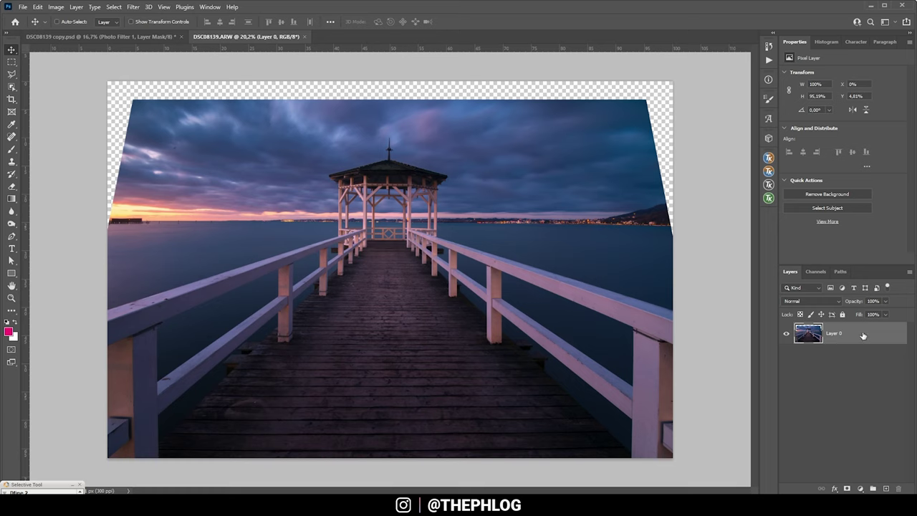
Duplicate Layer 0 and polygon-lasso the transparent areas along the top edges.
{"action": "key", "text": "ctrl+j"}
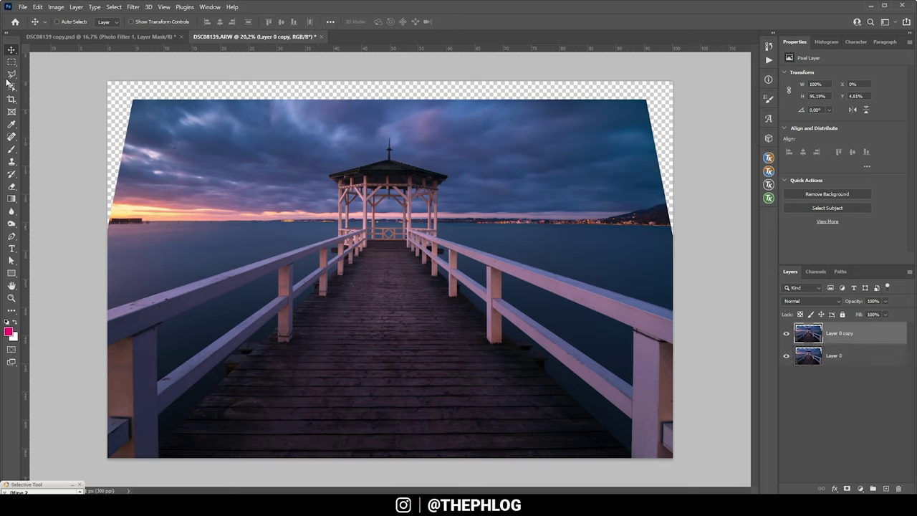
{"action": "key", "text": "l"}
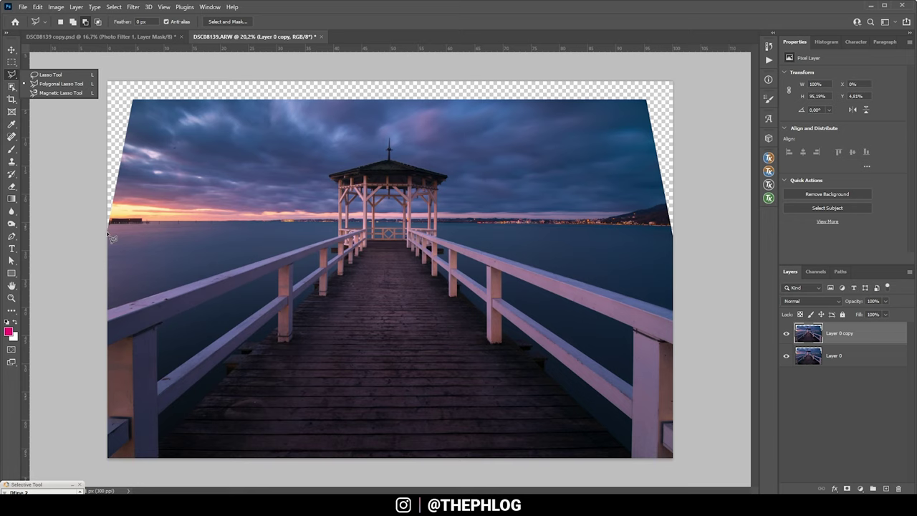
{"action": "left_click", "coordinate": [108, 232]}
{"action": "left_click", "coordinate": [133, 99]}
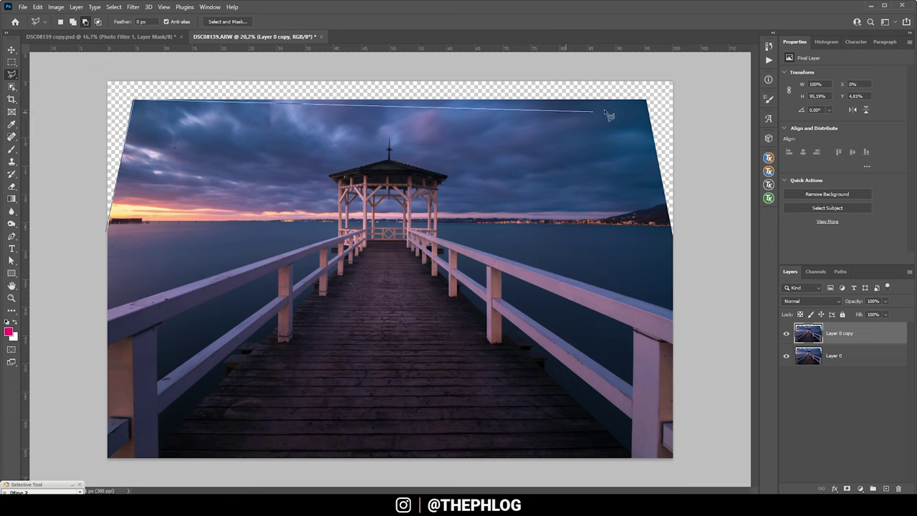
{"action": "left_click", "coordinate": [647, 101]}
{"action": "left_click", "coordinate": [673, 232]}
{"action": "left_click", "coordinate": [677, 76]}
{"action": "left_click", "coordinate": [96, 75]}
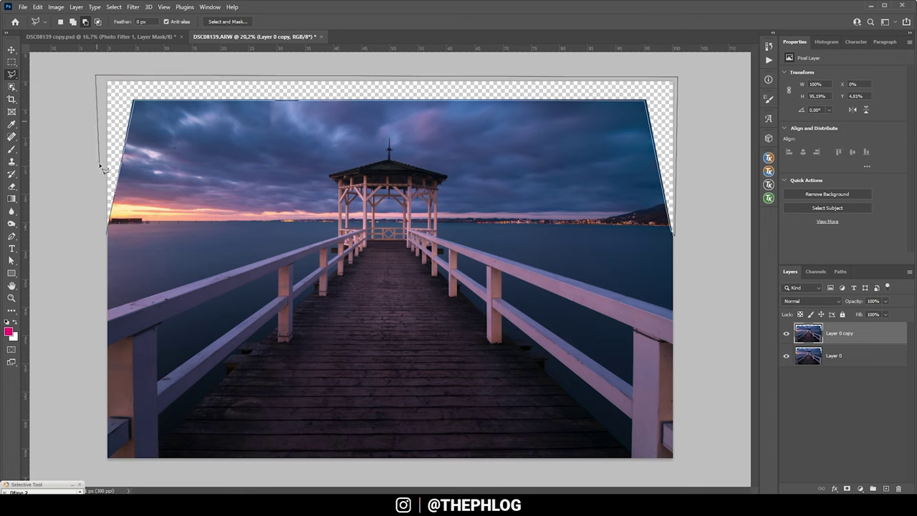
{"action": "left_click", "coordinate": [108, 232]}
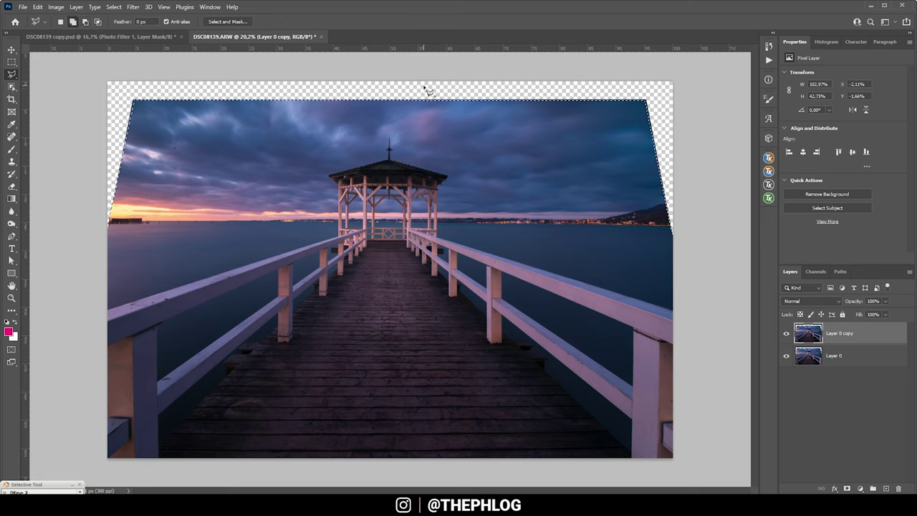
Fill the selection with Content-Aware fill and deselect.
{"action": "key", "text": "shift+F5"}
{"action": "left_click", "coordinate": [528, 158]}
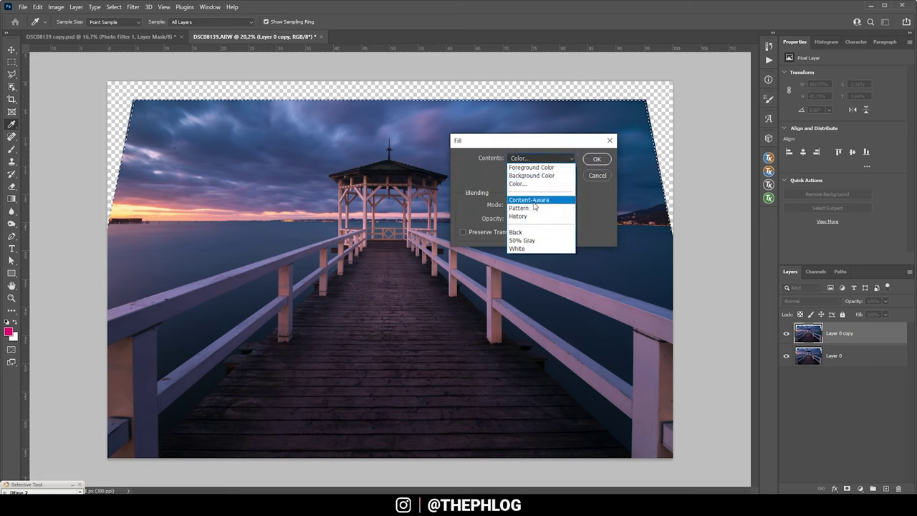
{"action": "left_click", "coordinate": [533, 200]}
{"action": "left_click", "coordinate": [595, 159]}
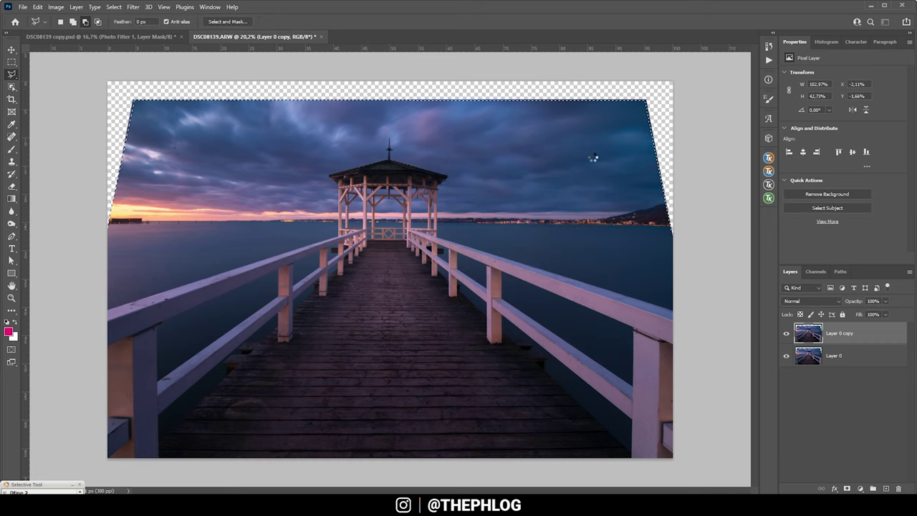
{"action": "key", "text": "ctrl+d"}
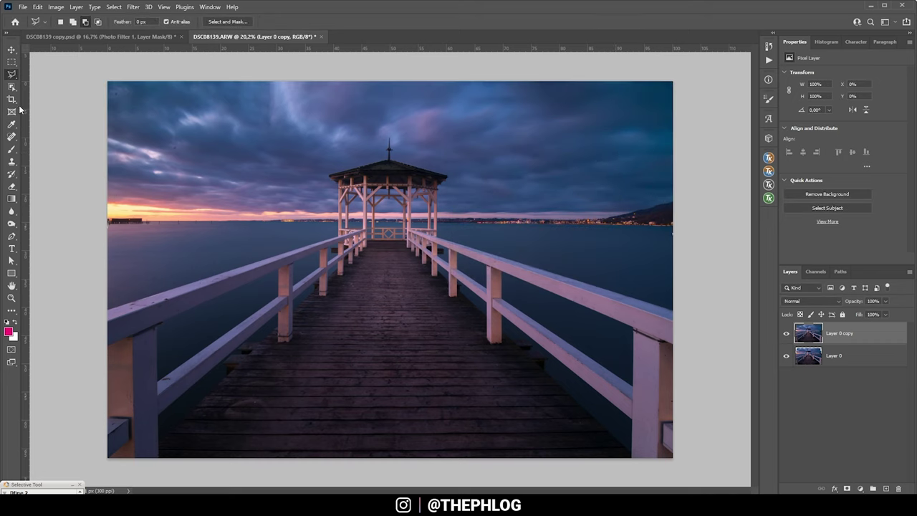
{"action": "left_click", "coordinate": [13, 138]}
Spot-heal the dark spots in the upper-left, upper and middle sky with an enlarged brush.
{"action": "scroll", "coordinate": [109, 102], "scroll_direction": "up", "scroll_amount": 5}
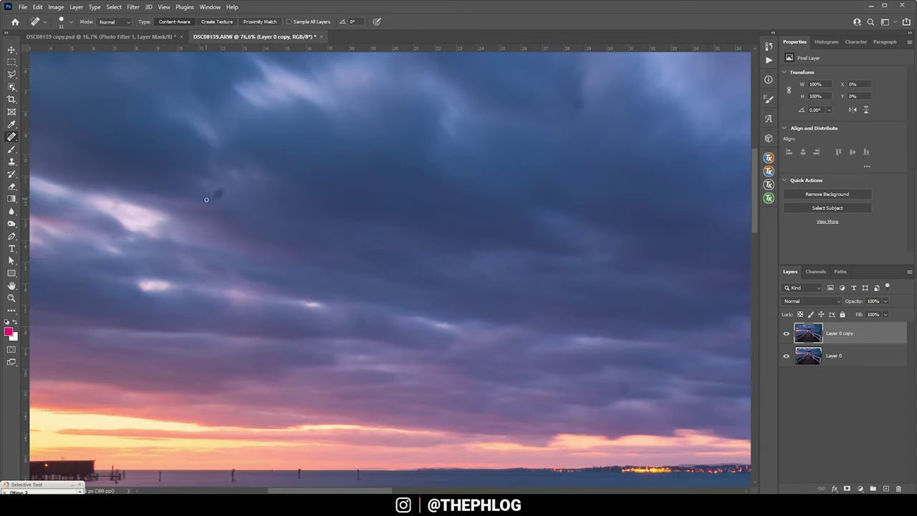
{"action": "key", "text": "bracketright"}
{"action": "key", "text": "bracketright"}
{"action": "key", "text": "bracketright"}
{"action": "key", "text": "bracketright"}
{"action": "key", "text": "bracketright"}
{"action": "left_click", "coordinate": [219, 194]}
{"action": "scroll", "coordinate": [333, 185], "scroll_direction": "left", "scroll_amount": 2}
{"action": "scroll", "coordinate": [333, 185], "scroll_direction": "up", "scroll_amount": 2}
{"action": "left_click", "coordinate": [623, 149]}
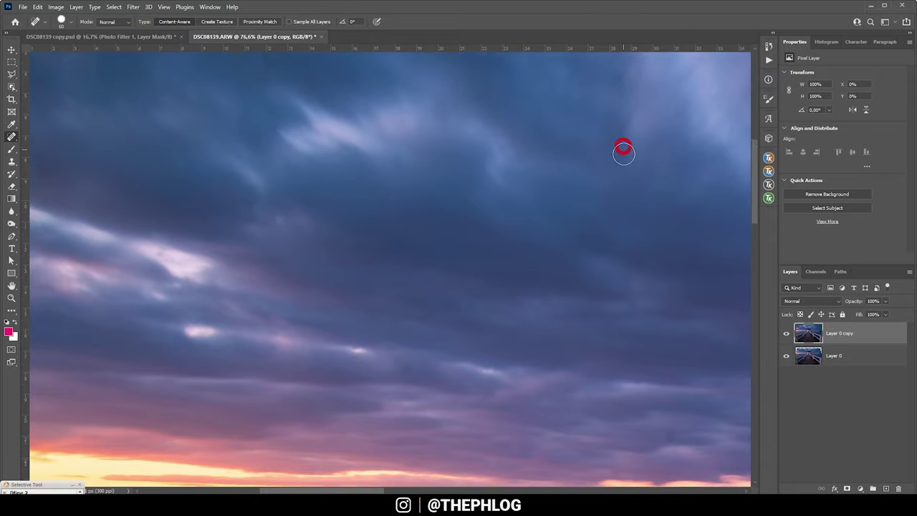
{"action": "scroll", "coordinate": [240, 179], "scroll_direction": "left", "scroll_amount": 2}
{"action": "scroll", "coordinate": [359, 251], "scroll_direction": "left", "scroll_amount": 1}
{"action": "left_click", "coordinate": [487, 366]}
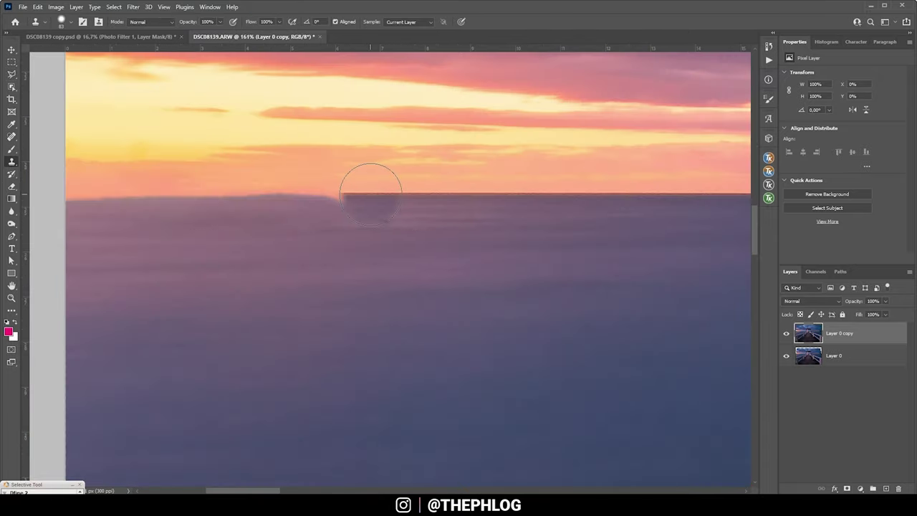
{"action": "scroll", "coordinate": [475, 205], "scroll_direction": "left", "scroll_amount": 4}
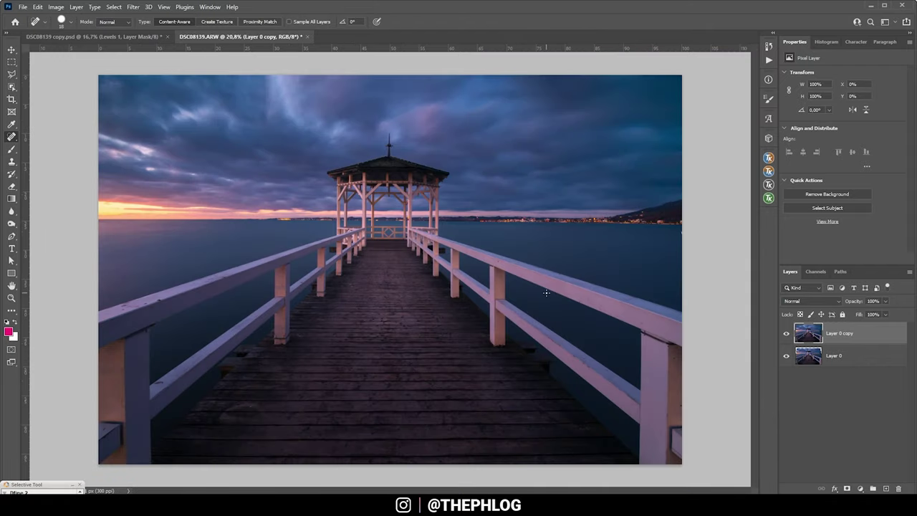
Add a Levels adjustment layer with the white input at 223 and compare it on and off.
{"action": "left_click", "coordinate": [861, 488]}
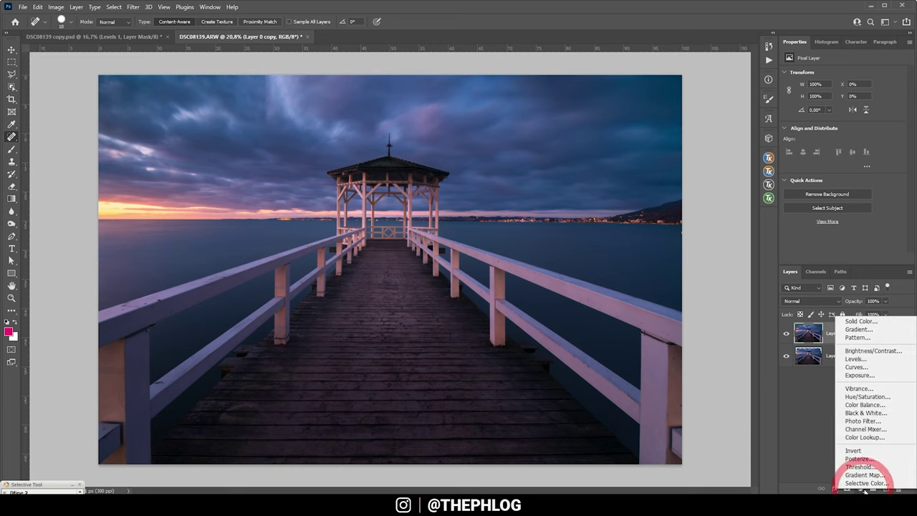
{"action": "left_click", "coordinate": [856, 359]}
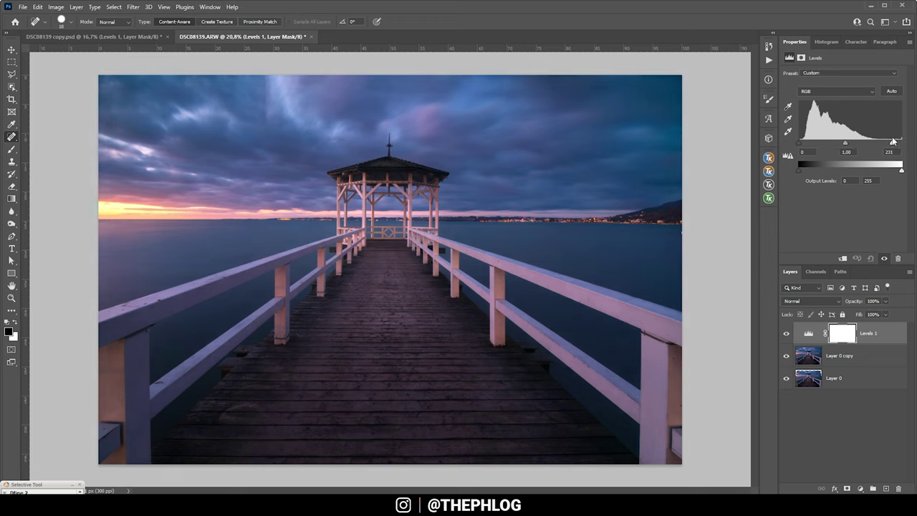
{"action": "left_click_drag", "start_coordinate": [890, 141], "coordinate": [889, 141]}
{"action": "left_click", "coordinate": [786, 335]}
{"action": "left_click", "coordinate": [785, 334]}
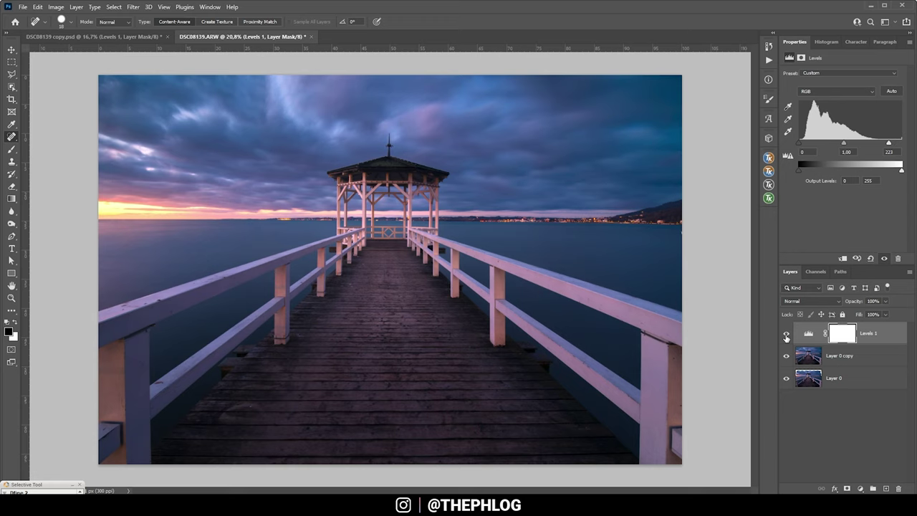
{"action": "left_click", "coordinate": [786, 335]}
{"action": "left_click", "coordinate": [785, 334]}
Paint black over the sky on the Levels mask with an ~800 px brush so the sky stays unbrightened.
{"action": "left_click", "coordinate": [849, 334]}
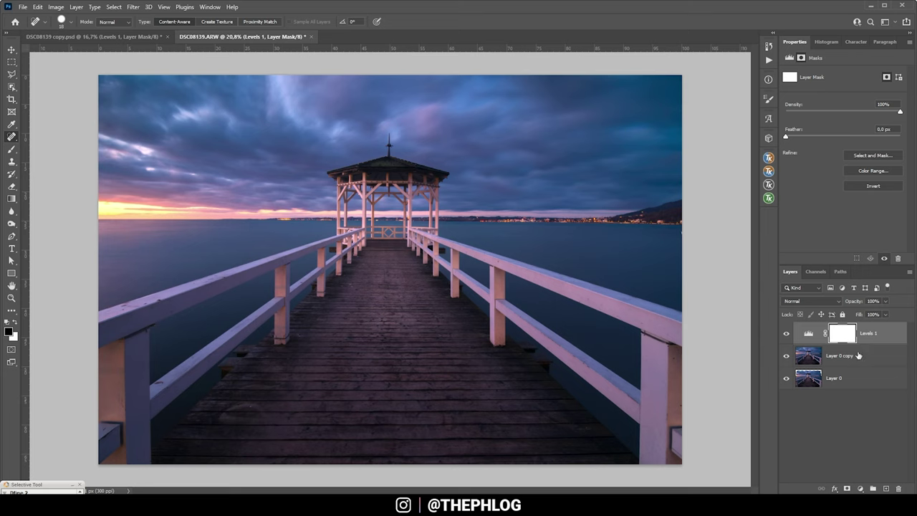
{"action": "key", "text": "b"}
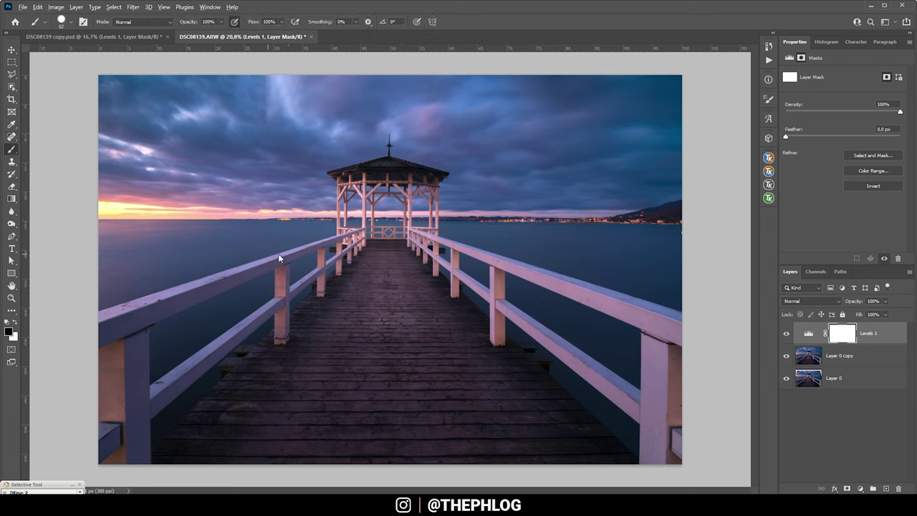
{"action": "left_click_drag", "start_coordinate": [279, 258], "coordinate": [294, 258]}
{"action": "left_click", "coordinate": [225, 149]}
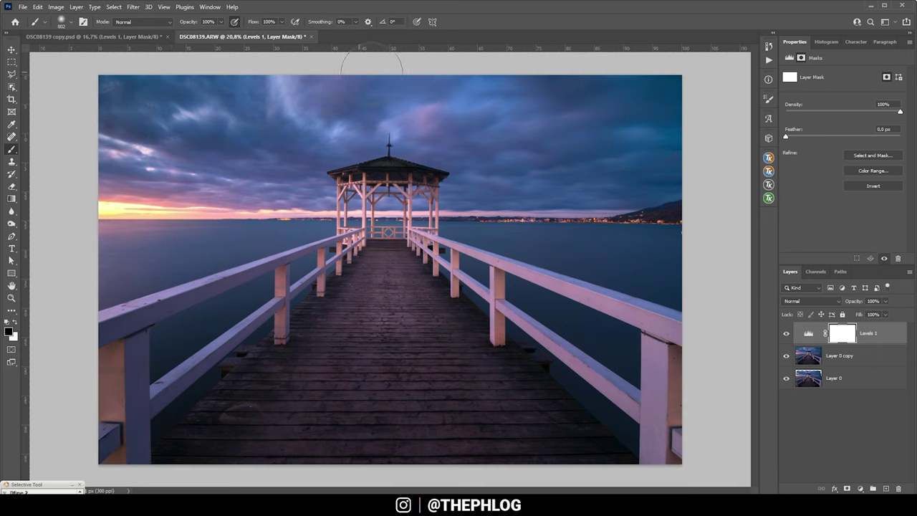
{"action": "left_click_drag", "start_coordinate": [372, 74], "coordinate": [526, 61]}
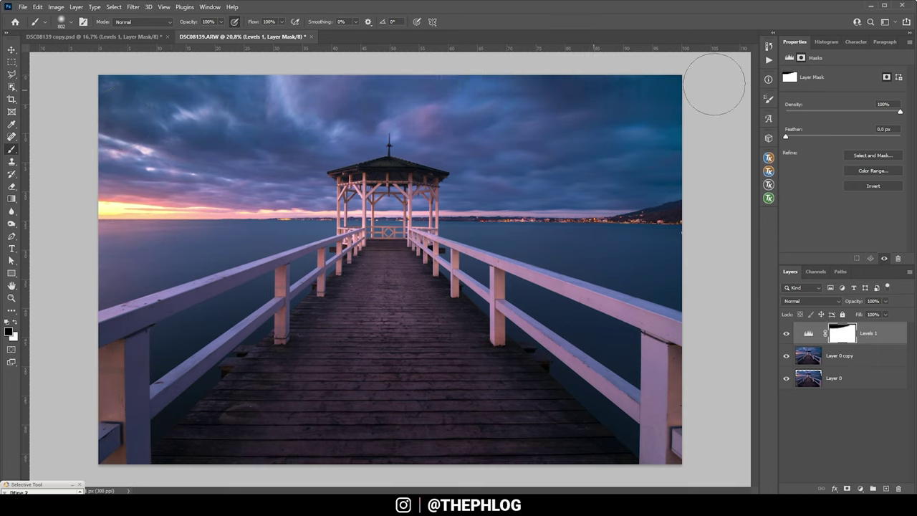
{"action": "mouse_move", "coordinate": [714, 83]}
{"action": "left_mouse_down"}
{"action": "mouse_move", "coordinate": [545, 124]}
{"action": "mouse_move", "coordinate": [556, 142]}
{"action": "mouse_move", "coordinate": [621, 148]}
{"action": "mouse_move", "coordinate": [622, 178]}
{"action": "mouse_move", "coordinate": [635, 121]}
{"action": "left_mouse_up"}
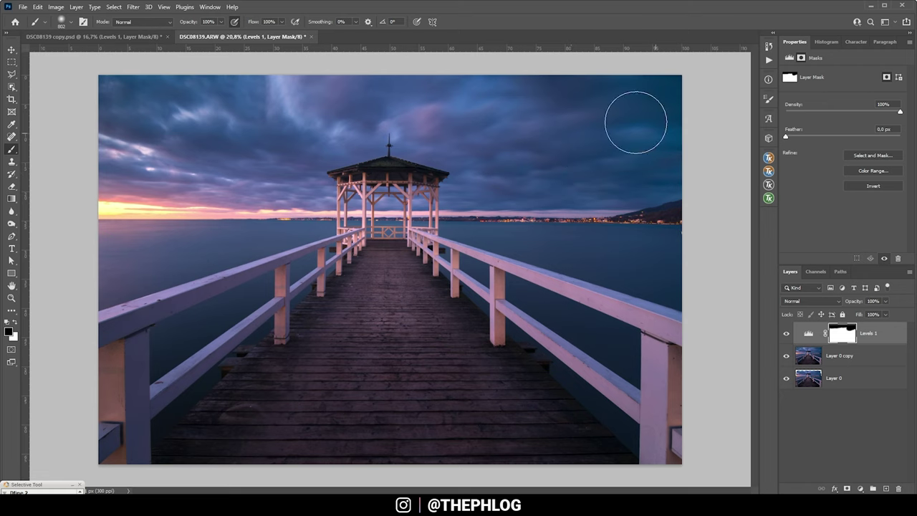
{"action": "left_click_drag", "start_coordinate": [129, 172], "coordinate": [246, 102]}
{"action": "left_click", "coordinate": [786, 332]}
{"action": "left_click", "coordinate": [787, 332]}
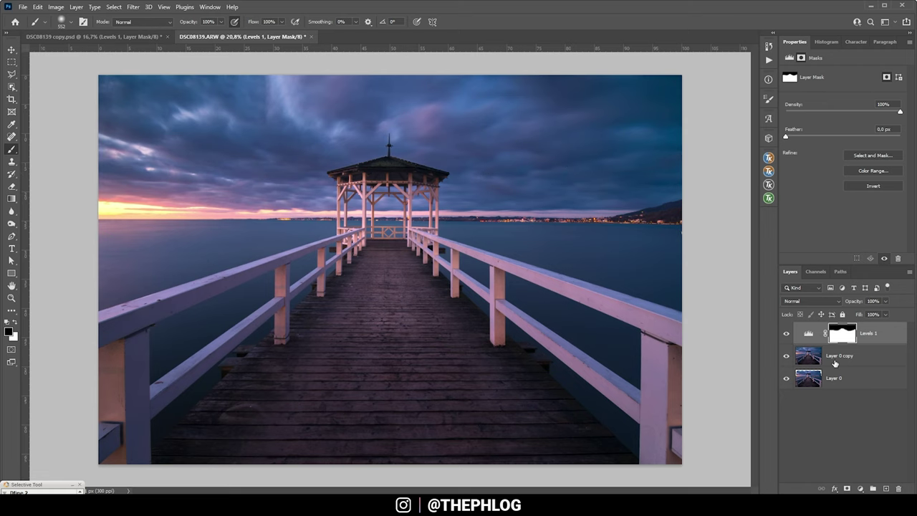
{"action": "left_click", "coordinate": [834, 355]}
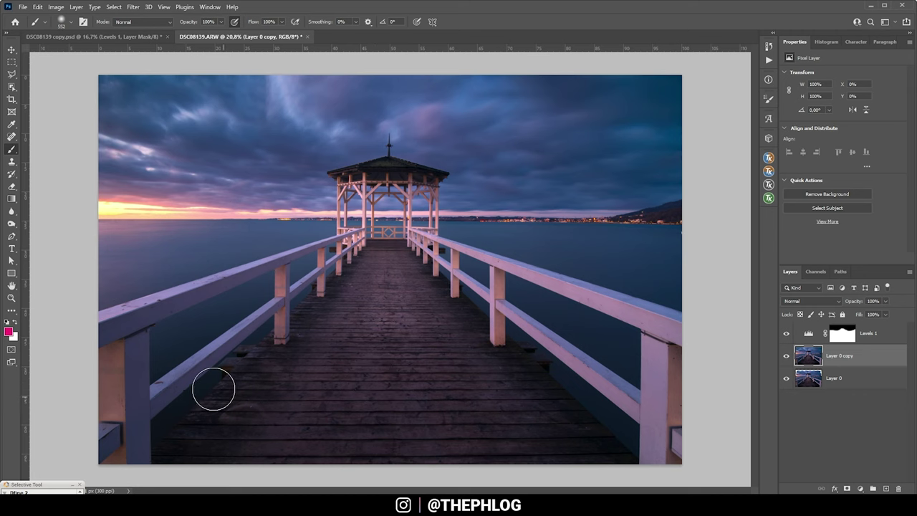
Clone water from beside the post over the mark at its top with a 162 px Clone Stamp.
{"action": "scroll", "coordinate": [78, 393], "scroll_direction": "up", "scroll_amount": 3}
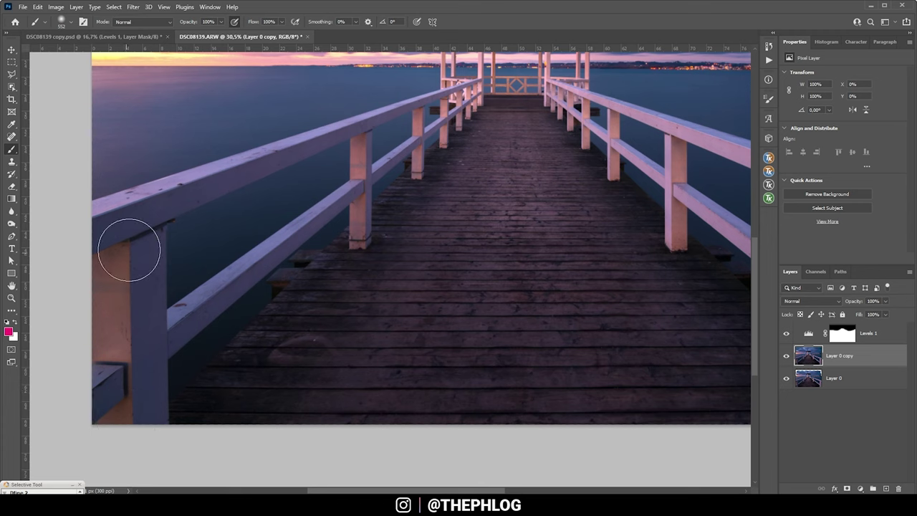
{"action": "key", "text": "s"}
{"action": "scroll", "coordinate": [225, 244], "scroll_direction": "up", "scroll_amount": 4}
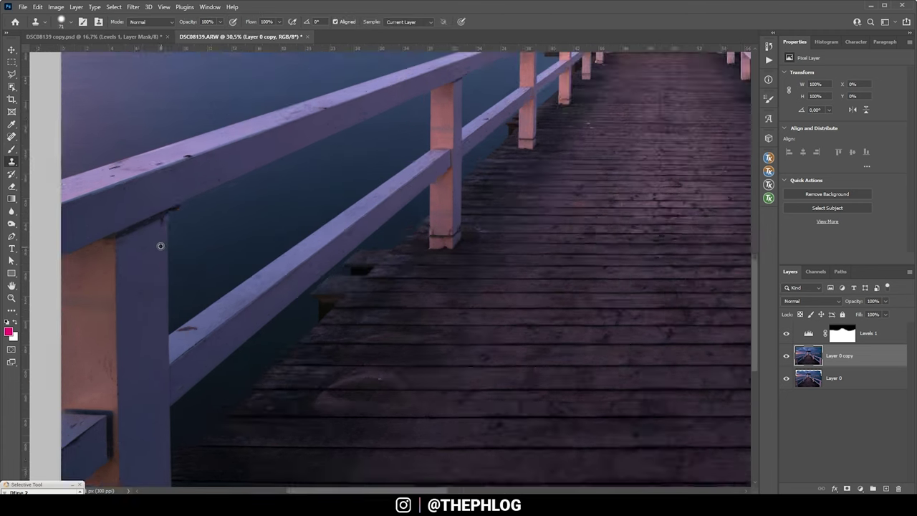
{"action": "scroll", "coordinate": [225, 265], "scroll_direction": "left", "scroll_amount": 2}
{"action": "scroll", "coordinate": [234, 263], "scroll_direction": "left", "scroll_amount": 1}
{"action": "right_click", "coordinate": [333, 232], "text": "alt"}
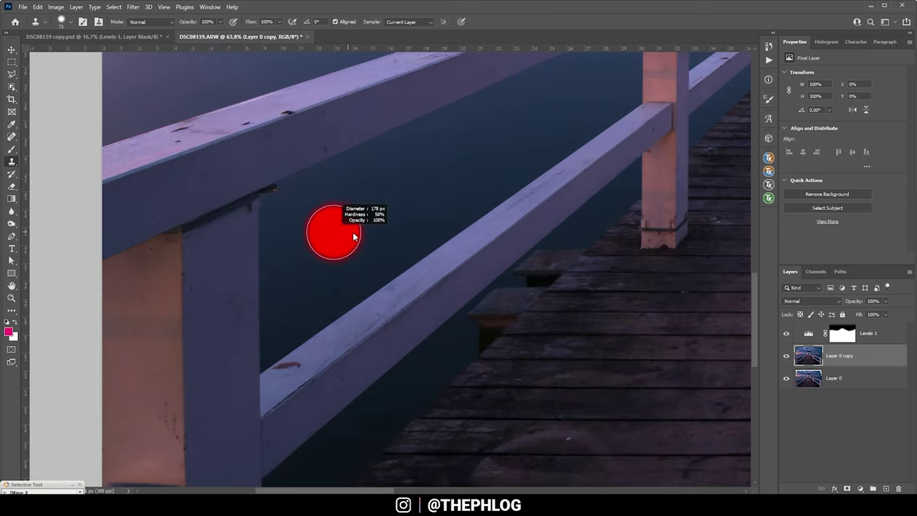
{"action": "right_click", "coordinate": [325, 224], "text": "alt"}
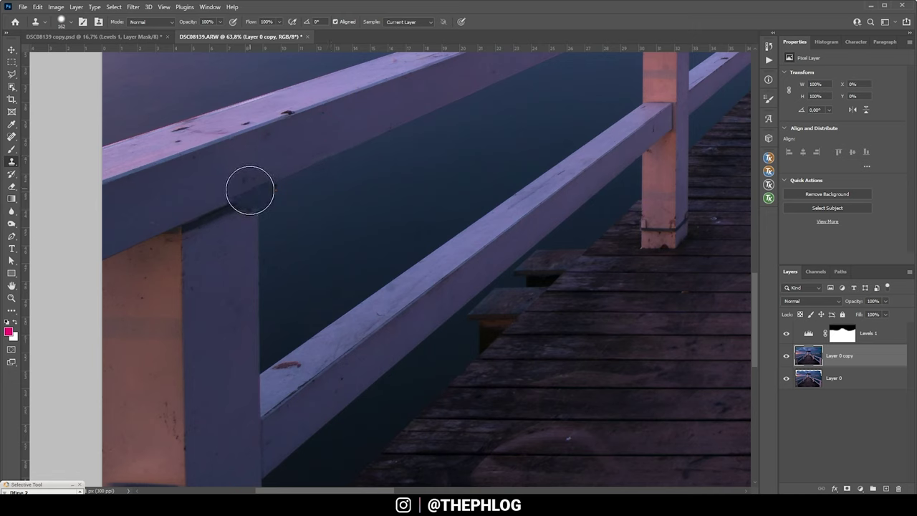
{"action": "left_click", "coordinate": [256, 191], "text": "alt"}
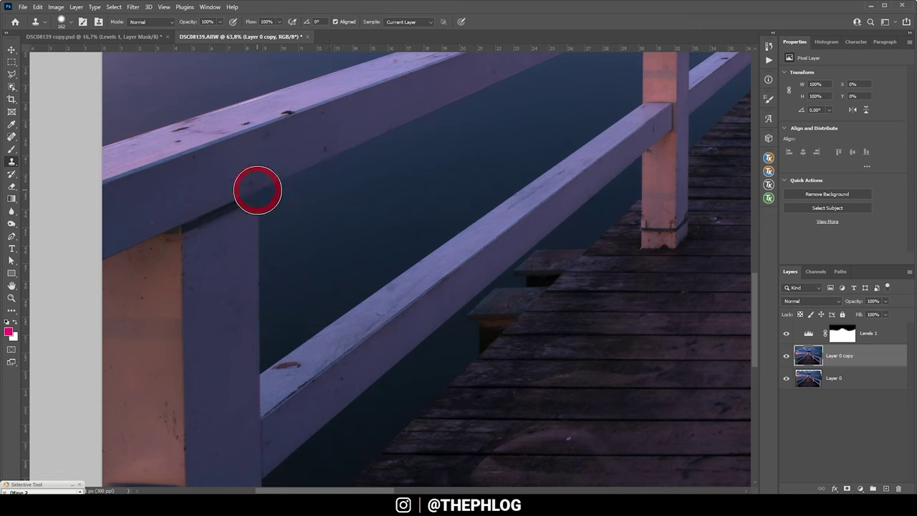
{"action": "mouse_move", "coordinate": [224, 203]}
{"action": "left_mouse_down"}
{"action": "mouse_move", "coordinate": [96, 270]}
{"action": "mouse_move", "coordinate": [140, 275]}
{"action": "mouse_move", "coordinate": [239, 239]}
{"action": "mouse_move", "coordinate": [123, 289]}
{"action": "mouse_move", "coordinate": [188, 307]}
{"action": "left_mouse_up"}
{"action": "scroll", "coordinate": [189, 307], "scroll_direction": "down", "scroll_amount": 2}
{"action": "scroll", "coordinate": [319, 223], "scroll_direction": "up", "scroll_amount": 2}
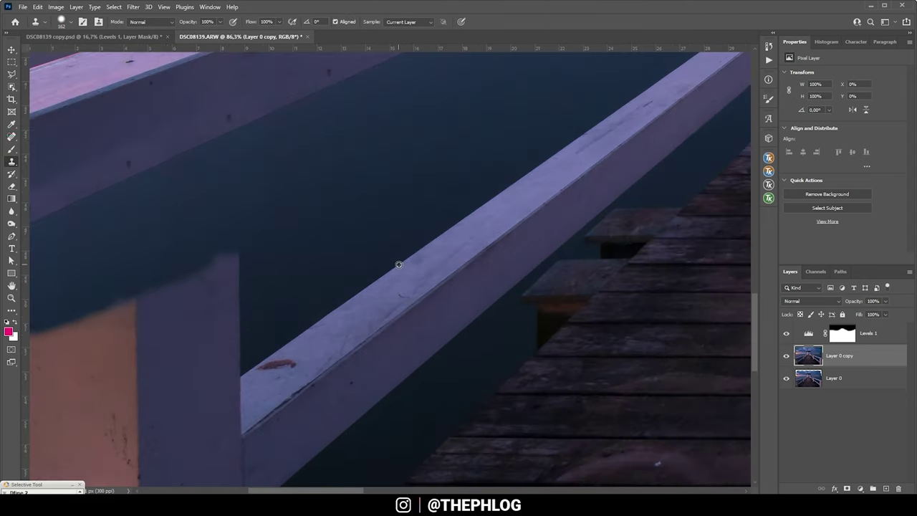
{"action": "scroll", "coordinate": [250, 303], "scroll_direction": "down", "scroll_amount": 2}
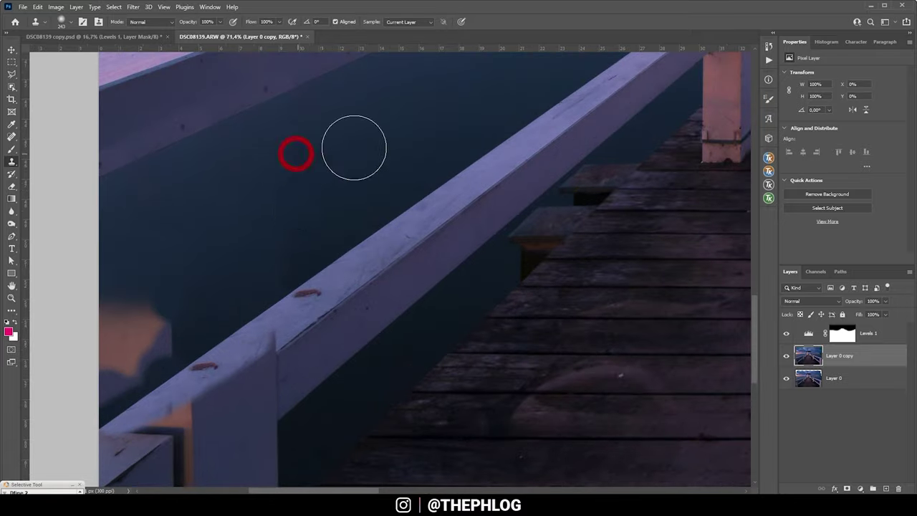
{"action": "scroll", "coordinate": [197, 260], "scroll_direction": "down", "scroll_amount": 3}
{"action": "scroll", "coordinate": [196, 260], "scroll_direction": "up", "scroll_amount": 2}
{"action": "scroll", "coordinate": [194, 351], "scroll_direction": "up", "scroll_amount": 3}
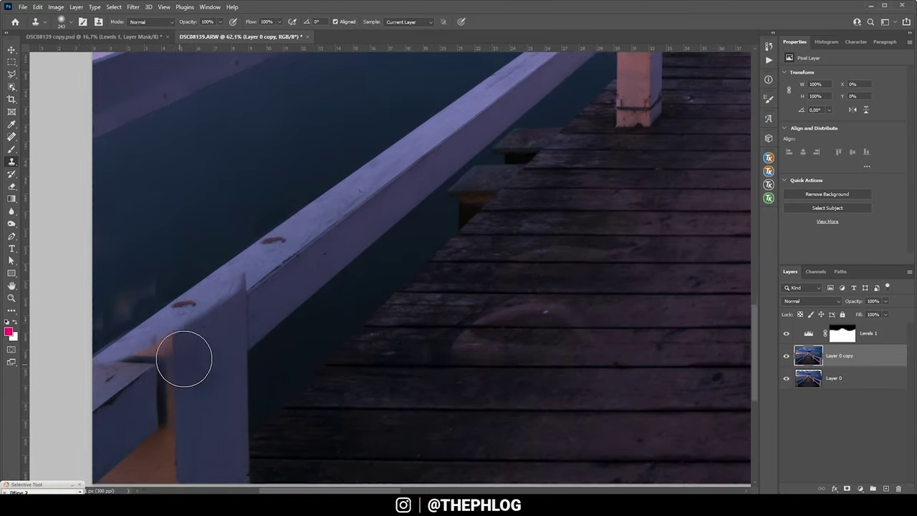
{"action": "scroll", "coordinate": [231, 297], "scroll_direction": "down", "scroll_amount": 5}
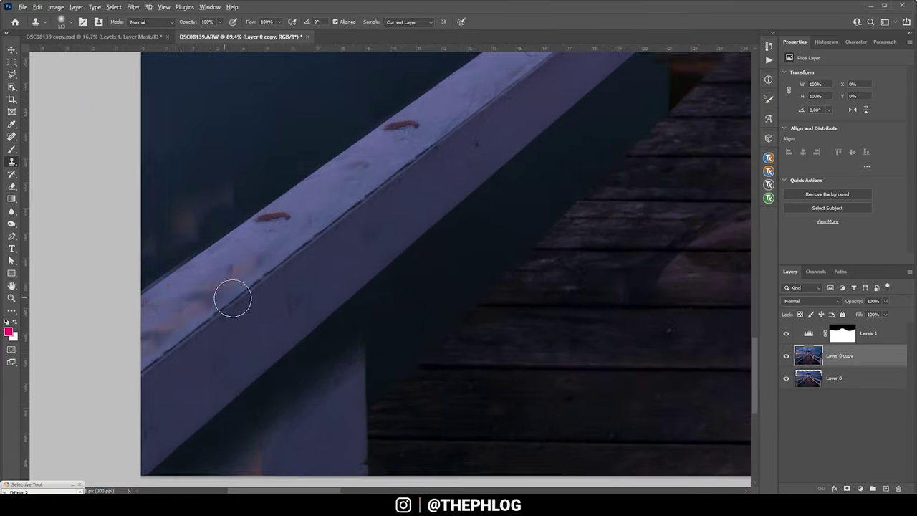
Resample the water with a 219 px clone brush and toggle Layer 0 copy to compare.
{"action": "key", "text": "j"}
{"action": "scroll", "coordinate": [330, 290], "scroll_direction": "down", "scroll_amount": 1}
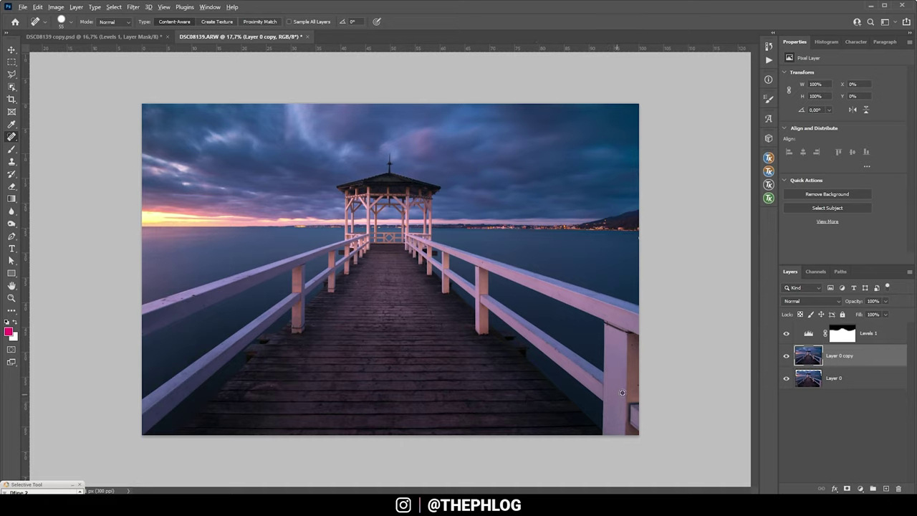
{"action": "scroll", "coordinate": [622, 393], "scroll_direction": "up", "scroll_amount": 5}
{"action": "key", "text": "s"}
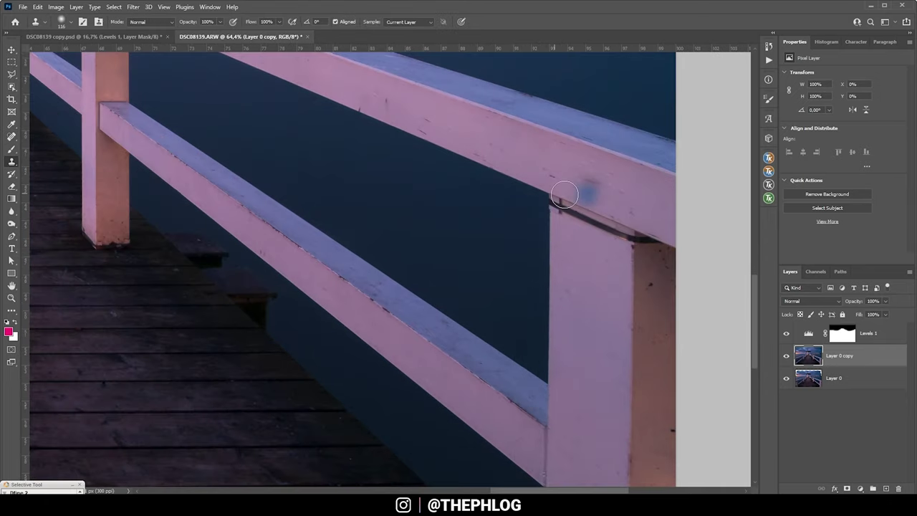
{"action": "left_click", "coordinate": [451, 190], "text": "alt"}
{"action": "scroll", "coordinate": [520, 194], "scroll_direction": "up", "scroll_amount": 2}
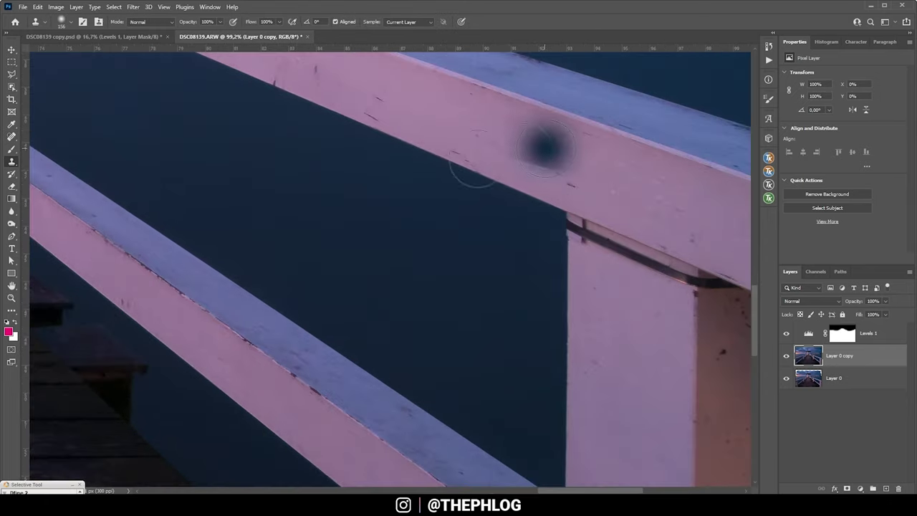
{"action": "left_click_drag", "start_coordinate": [409, 227], "coordinate": [423, 229]}
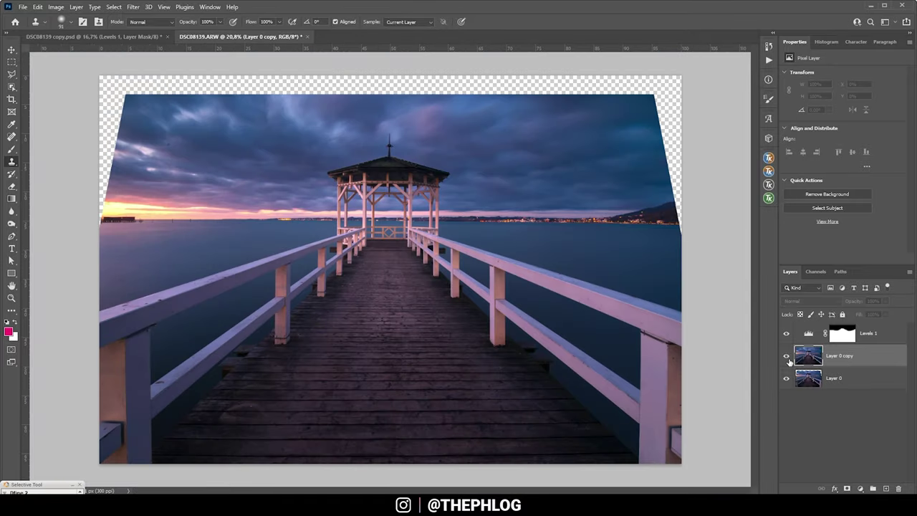
{"action": "left_click", "coordinate": [787, 359]}
{"action": "left_click", "coordinate": [787, 358]}
{"action": "left_click", "coordinate": [788, 358]}
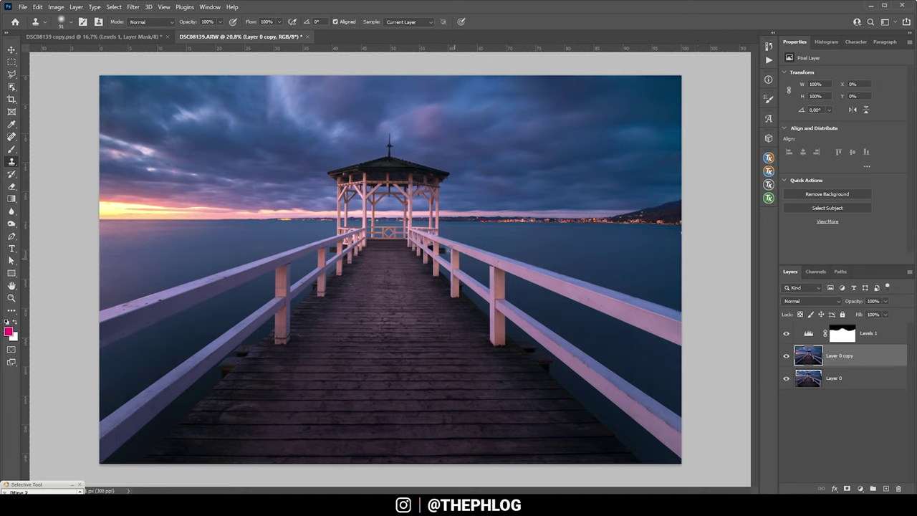
Add a new empty layer above Levels 1 set to Soft Light blending.
{"action": "left_click", "coordinate": [856, 331]}
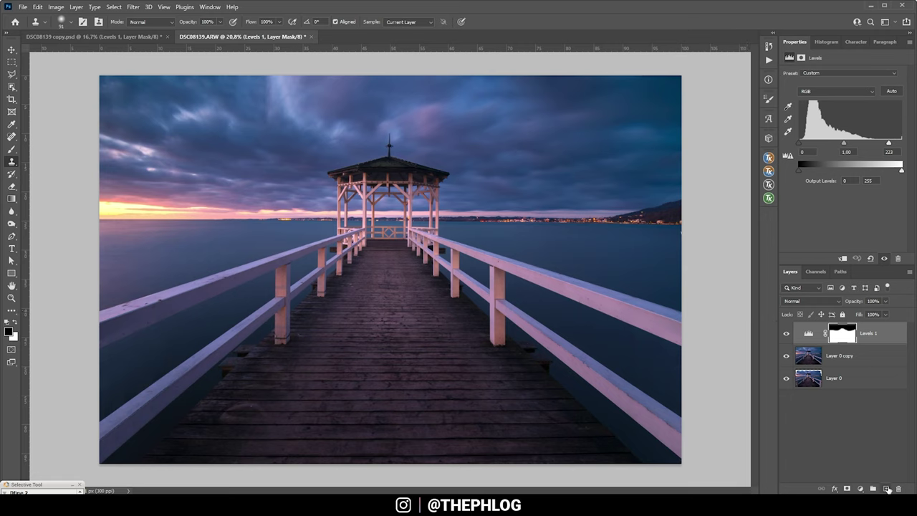
{"action": "left_click", "coordinate": [886, 488]}
{"action": "left_click", "coordinate": [802, 301]}
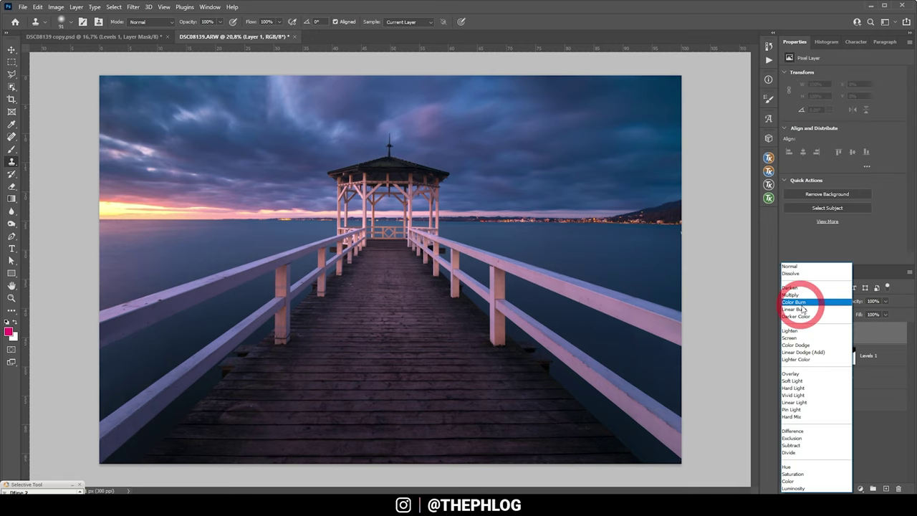
{"action": "left_click", "coordinate": [794, 381]}
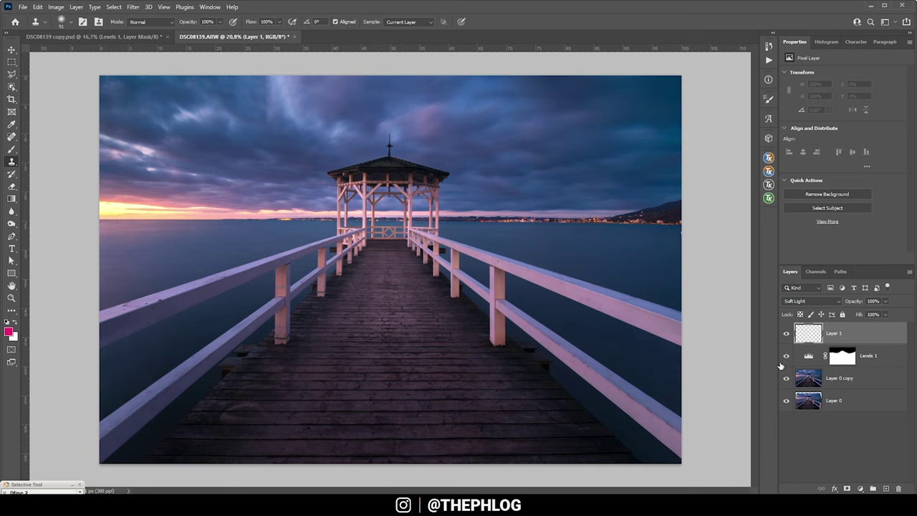
Sample the horizon glow with the Brush and refine it to pale orange #ffead3.
{"action": "key", "text": "b"}
{"action": "right_click", "coordinate": [113, 205], "text": "alt"}
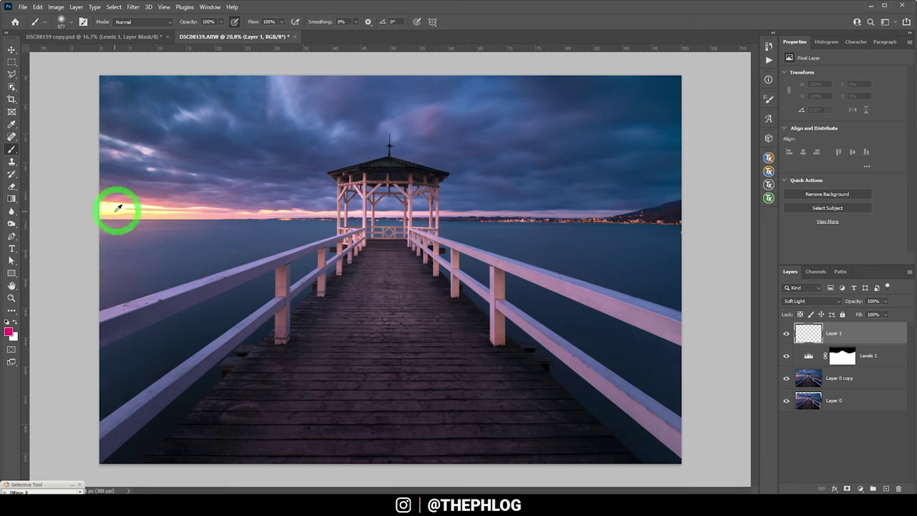
{"action": "left_click", "coordinate": [106, 205], "text": "alt"}
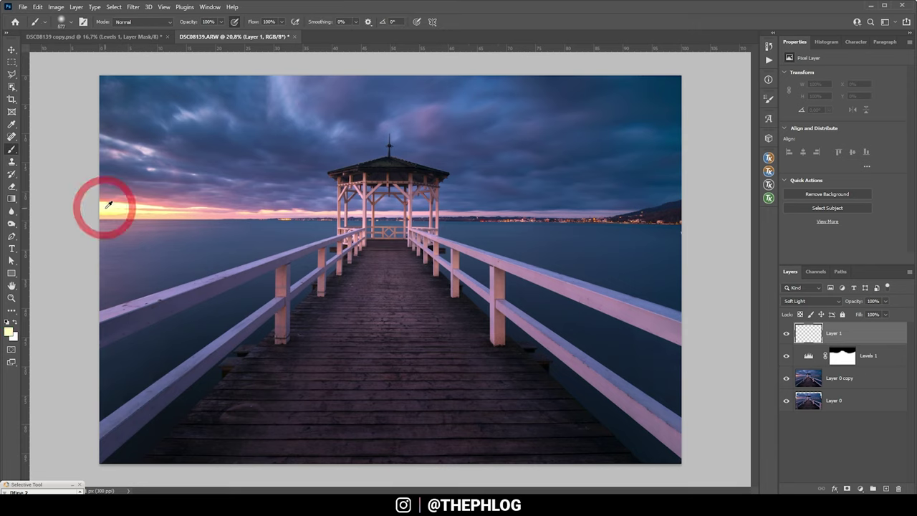
{"action": "left_click", "coordinate": [10, 330]}
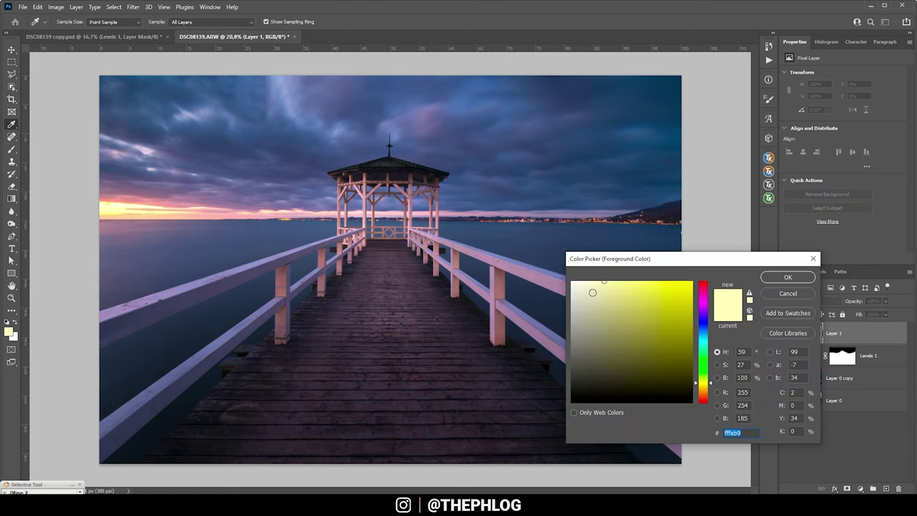
{"action": "left_click", "coordinate": [591, 281]}
{"action": "left_click", "coordinate": [591, 281]}
{"action": "left_click_drag", "start_coordinate": [704, 387], "coordinate": [705, 392]}
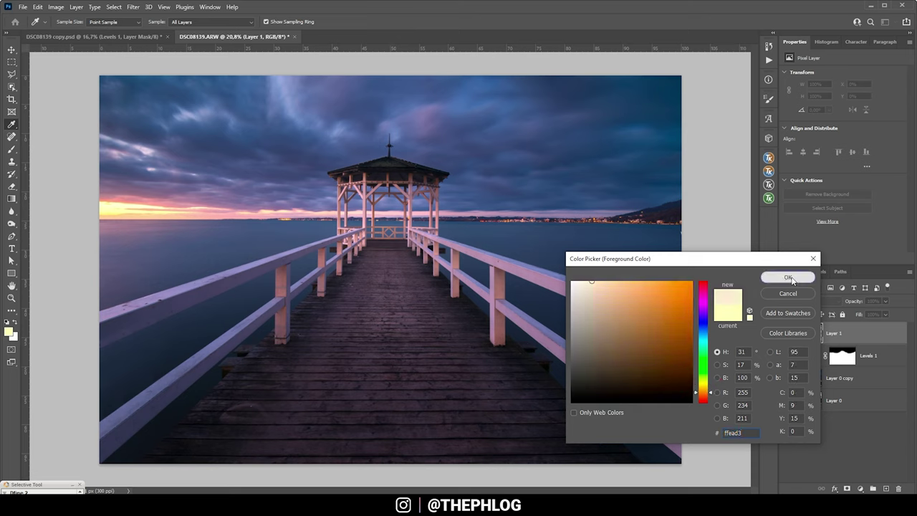
{"action": "left_click", "coordinate": [788, 278]}
At 10% brush opacity, paint a soft glow on the left horizon, then compare with Levels 1 hidden.
{"action": "left_click", "coordinate": [220, 22]}
{"action": "left_click_drag", "start_coordinate": [221, 33], "coordinate": [182, 38]}
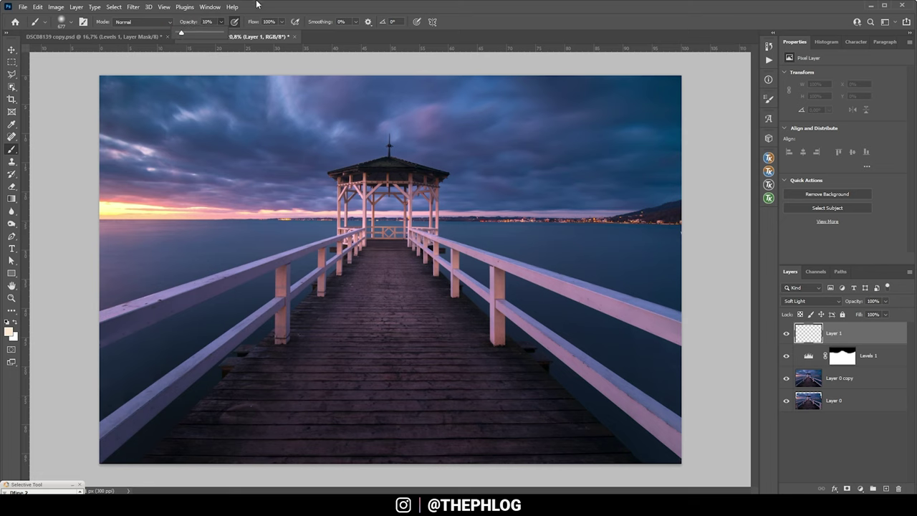
{"action": "left_click", "coordinate": [260, 9]}
{"action": "left_click_drag", "start_coordinate": [107, 210], "coordinate": [143, 184]}
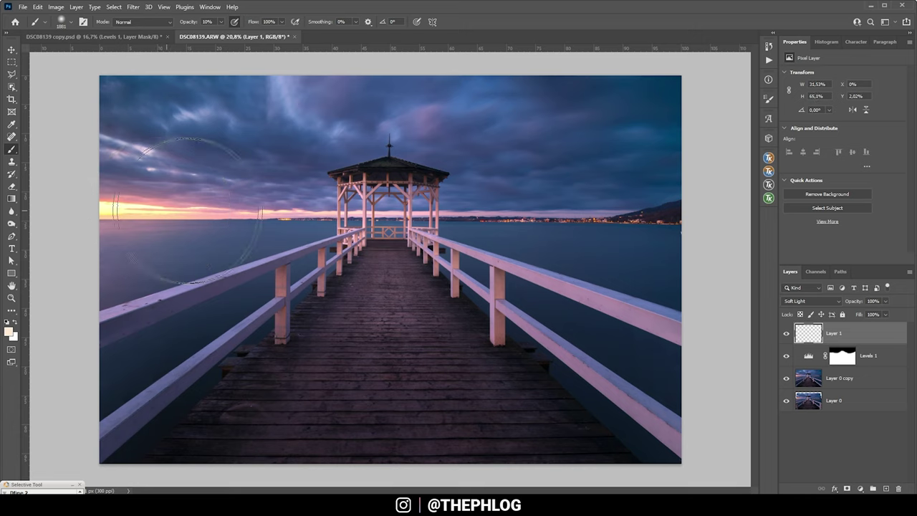
{"action": "mouse_move", "coordinate": [188, 209]}
{"action": "left_mouse_down"}
{"action": "mouse_move", "coordinate": [143, 205]}
{"action": "mouse_move", "coordinate": [163, 195]}
{"action": "left_mouse_up"}
{"action": "left_click", "coordinate": [101, 210]}
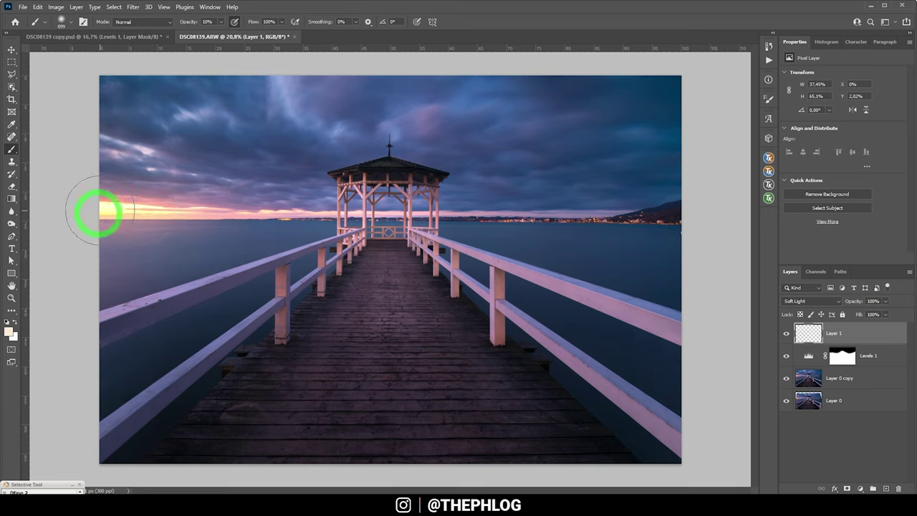
{"action": "left_click_drag", "start_coordinate": [207, 222], "coordinate": [190, 222]}
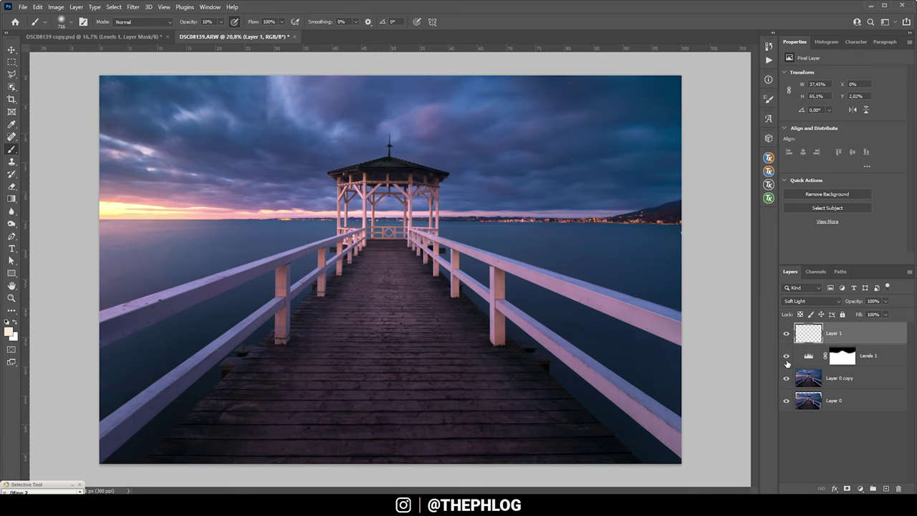
{"action": "left_click", "coordinate": [786, 356]}
{"action": "left_click", "coordinate": [786, 356]}
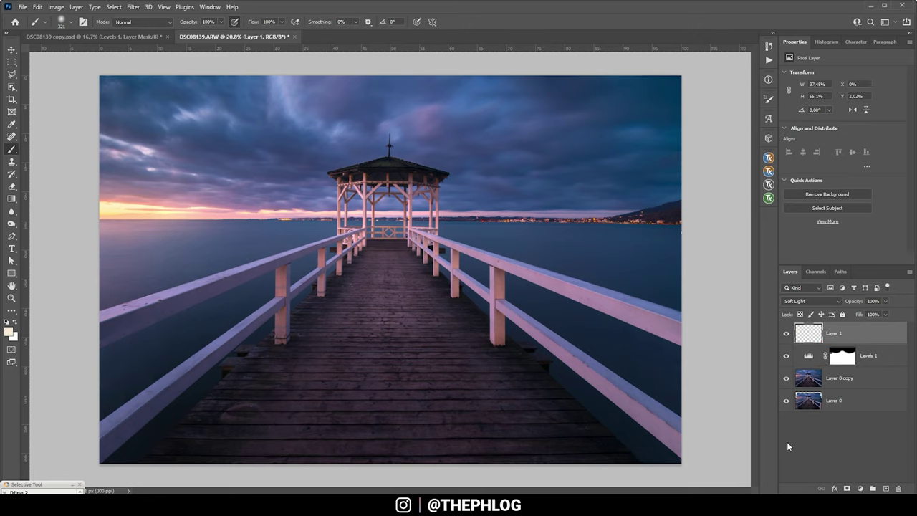
Merge all four layers into one and launch Nik Color Efex Pro 4 on it.
{"action": "left_click", "coordinate": [841, 404], "text": "shift"}
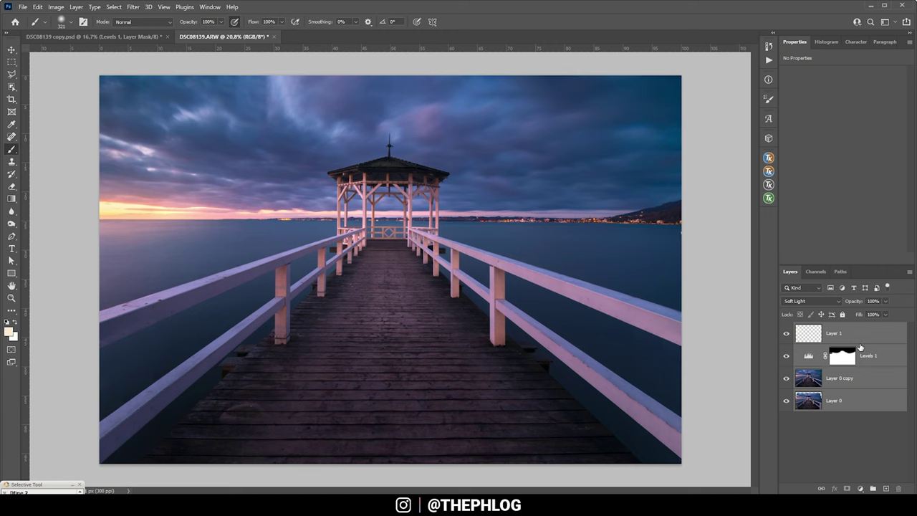
{"action": "key", "text": "ctrl+e"}
{"action": "left_click", "coordinate": [137, 6]}
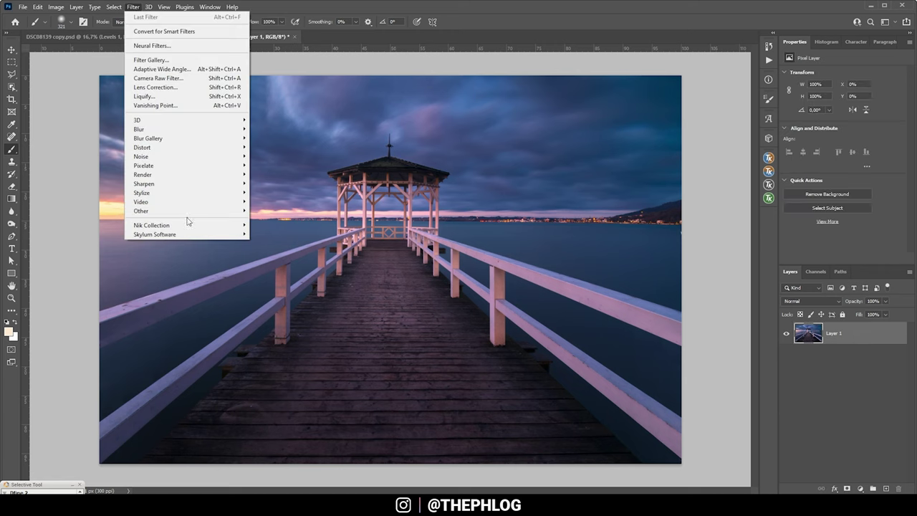
{"action": "mouse_move", "coordinate": [194, 225]}
{"action": "left_click", "coordinate": [276, 234]}
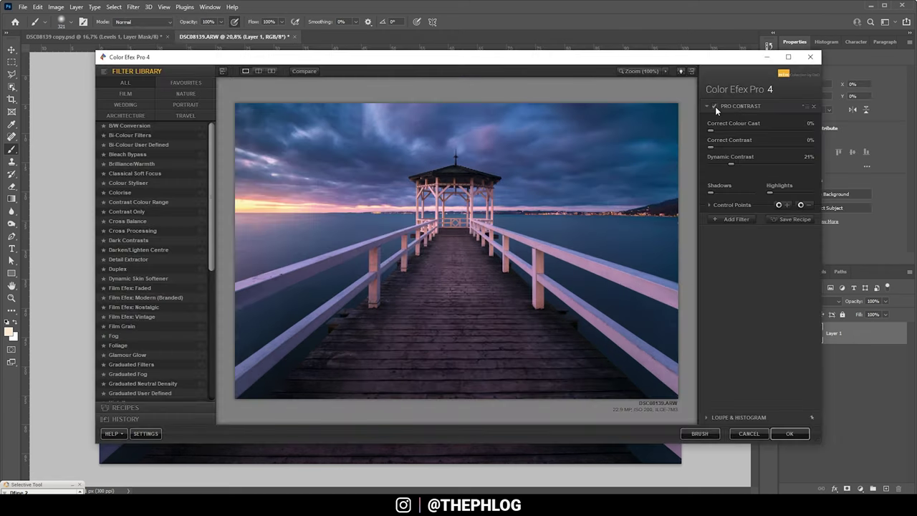
Choose the Polarisation filter and set its strength to 29%.
{"action": "left_click_drag", "start_coordinate": [211, 147], "coordinate": [211, 311]}
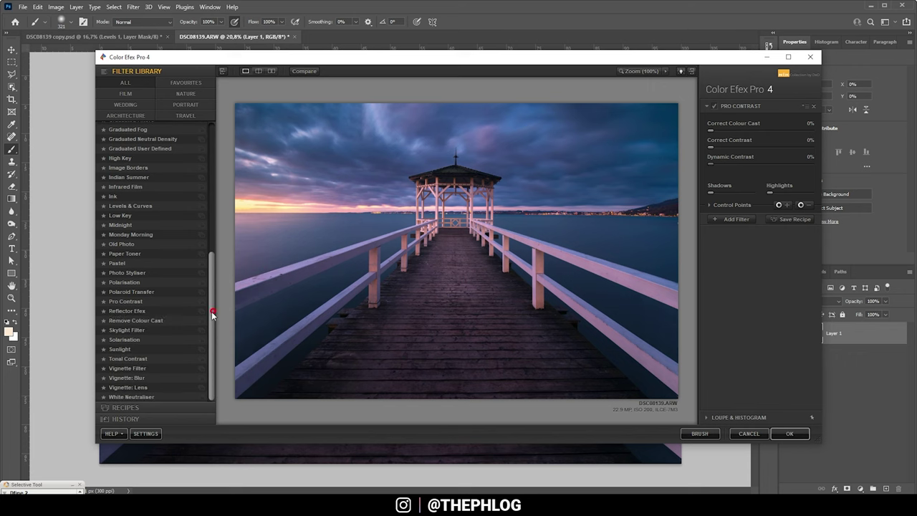
{"action": "left_click", "coordinate": [126, 282]}
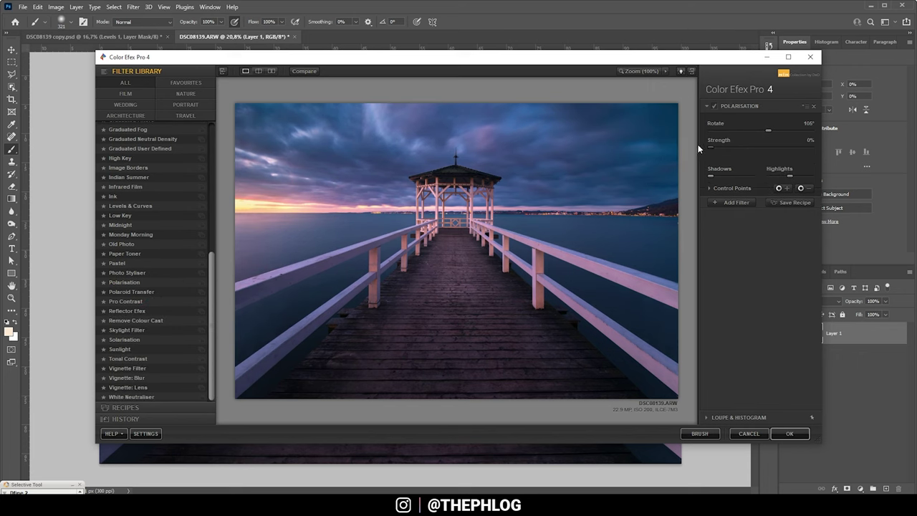
{"action": "left_click_drag", "start_coordinate": [727, 147], "coordinate": [708, 141]}
{"action": "left_click_drag", "start_coordinate": [724, 144], "coordinate": [727, 149]}
Try Brilliance/Warmth with Warmth at 5%, remove it, and apply to Photoshop.
{"action": "left_click", "coordinate": [729, 202]}
{"action": "left_click_drag", "start_coordinate": [210, 271], "coordinate": [192, 120]}
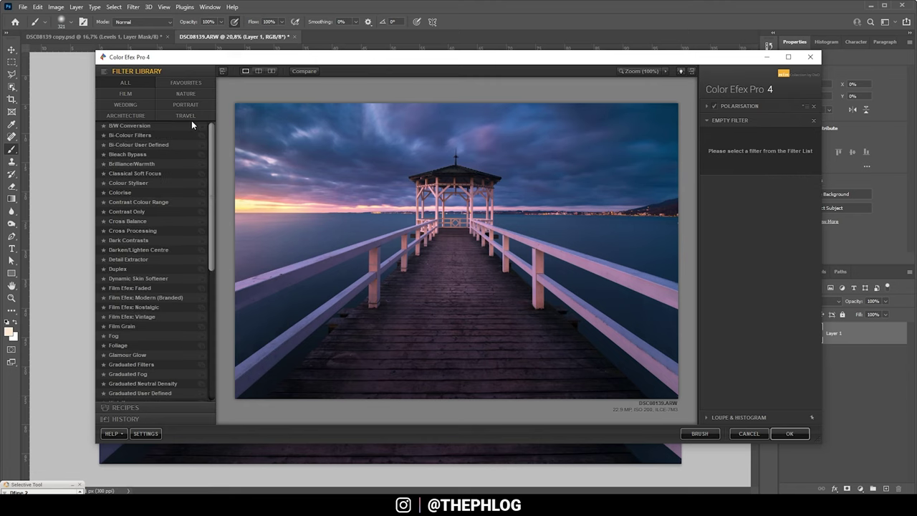
{"action": "left_click", "coordinate": [129, 163]}
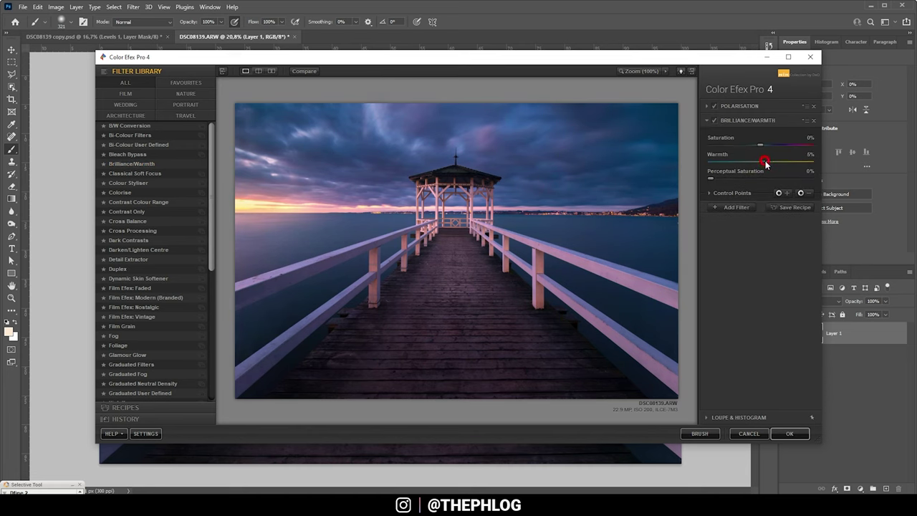
{"action": "left_click_drag", "start_coordinate": [769, 161], "coordinate": [762, 161]}
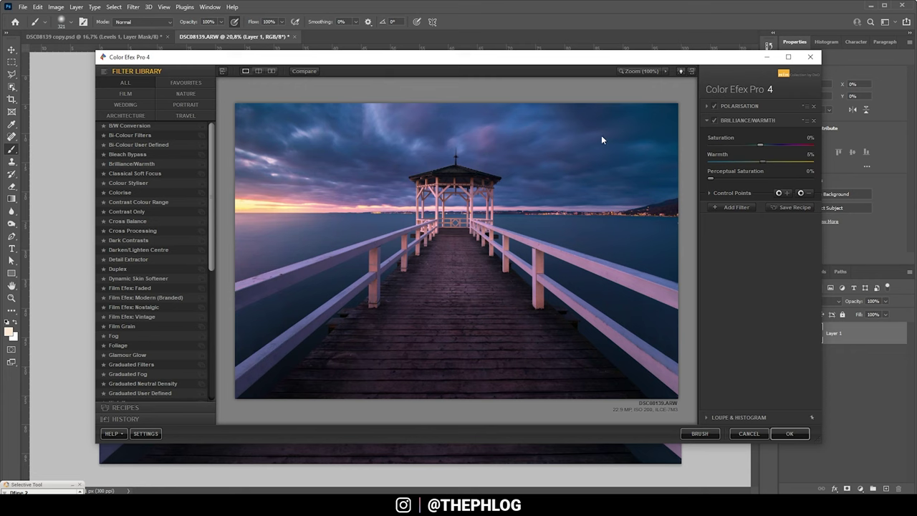
{"action": "left_click", "coordinate": [813, 122]}
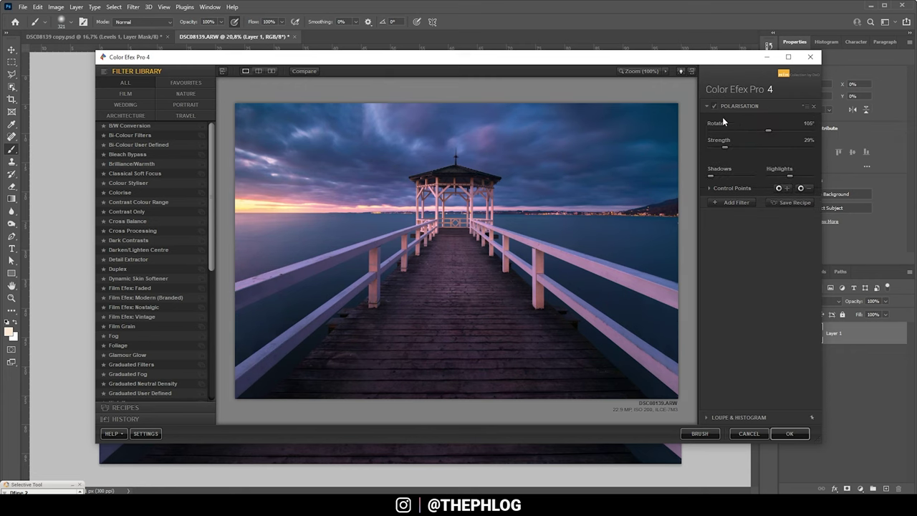
{"action": "left_click", "coordinate": [790, 433]}
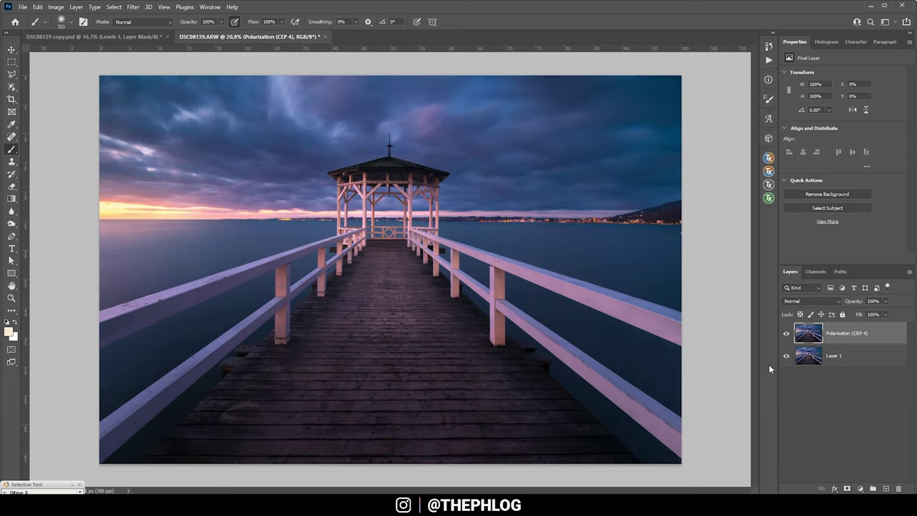
Add a Curves layer with an S-curve through 67→65 and 153→160, toggling it to compare.
{"action": "left_click", "coordinate": [860, 488]}
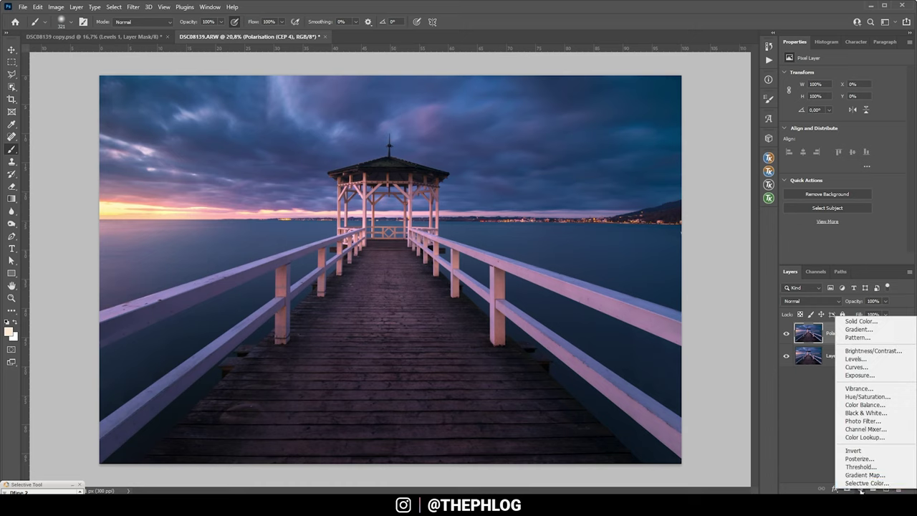
{"action": "left_click", "coordinate": [871, 372]}
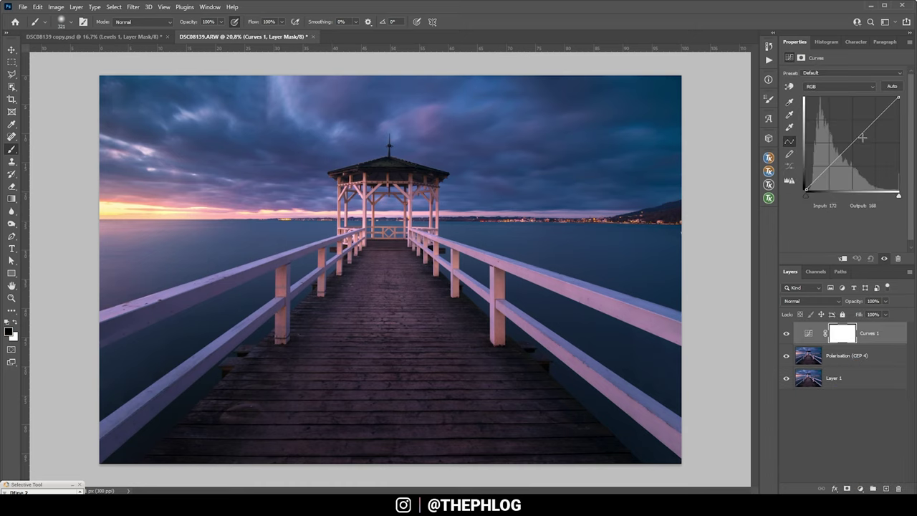
{"action": "left_click_drag", "start_coordinate": [860, 135], "coordinate": [860, 131]}
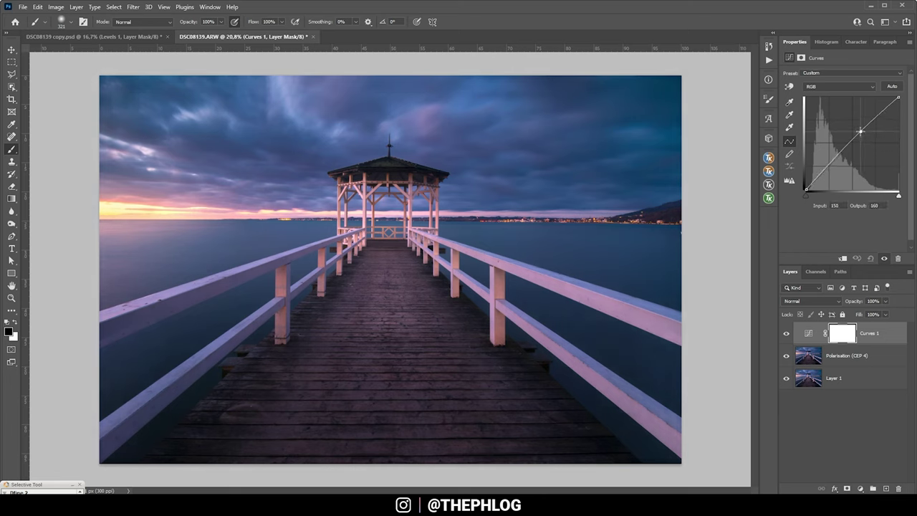
{"action": "left_click", "coordinate": [830, 165]}
{"action": "left_click", "coordinate": [786, 334]}
{"action": "left_click", "coordinate": [786, 334]}
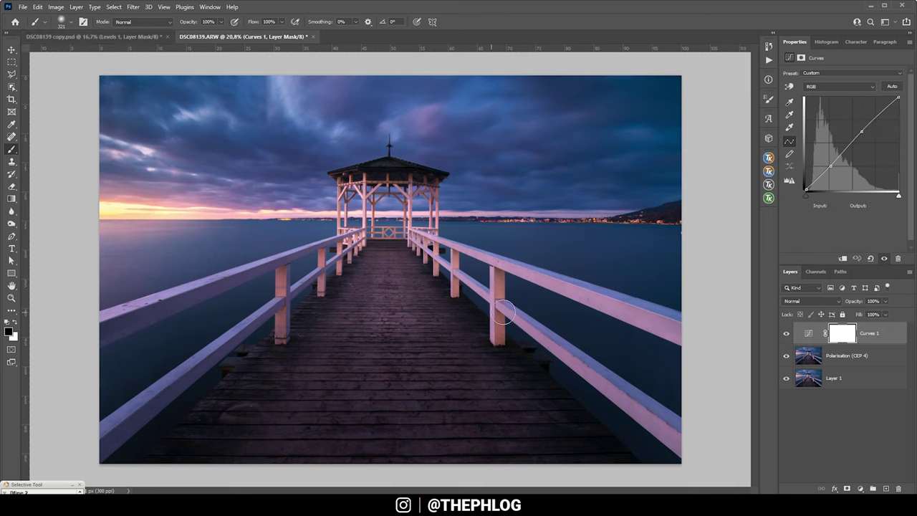
Add a Photo Filter layer (Warming Filter 85, Density 25%) and compare it on and off.
{"action": "left_click", "coordinate": [860, 489]}
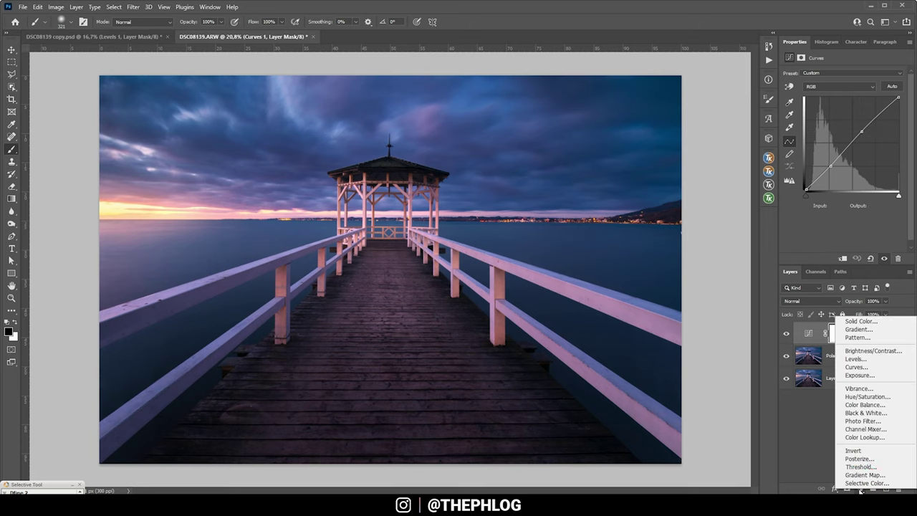
{"action": "left_click", "coordinate": [876, 422]}
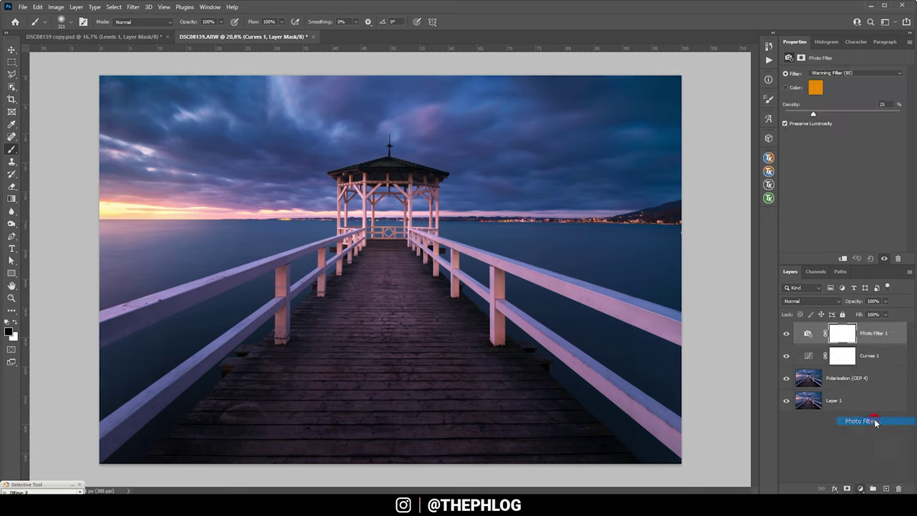
{"action": "left_click", "coordinate": [787, 335]}
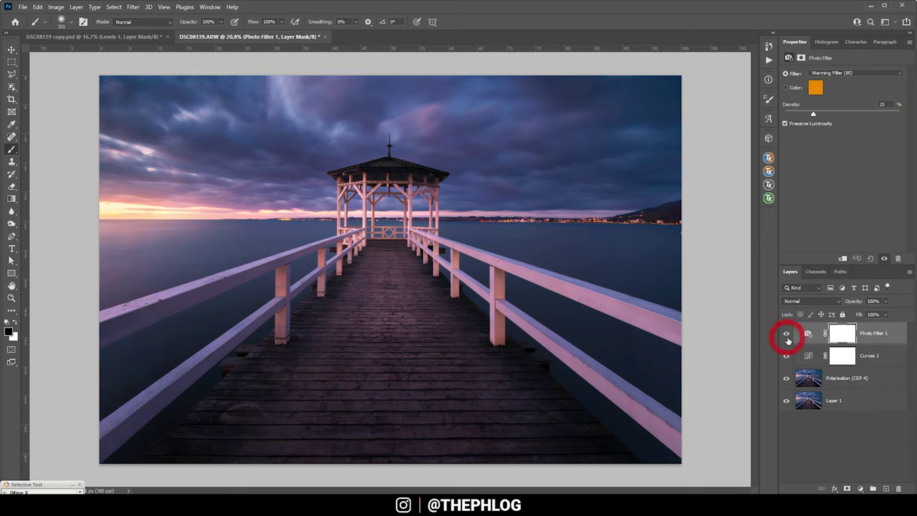
{"action": "left_click", "coordinate": [786, 335]}
{"action": "left_click", "coordinate": [787, 335]}
Invert the Photo Filter mask to black and paint white along the left horizon toward the pier.
{"action": "left_click", "coordinate": [842, 337]}
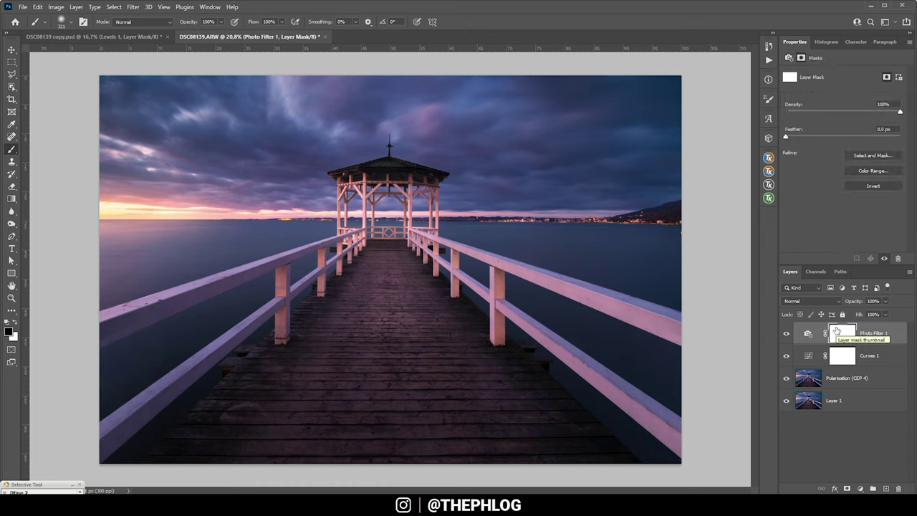
{"action": "key", "text": "ctrl+i"}
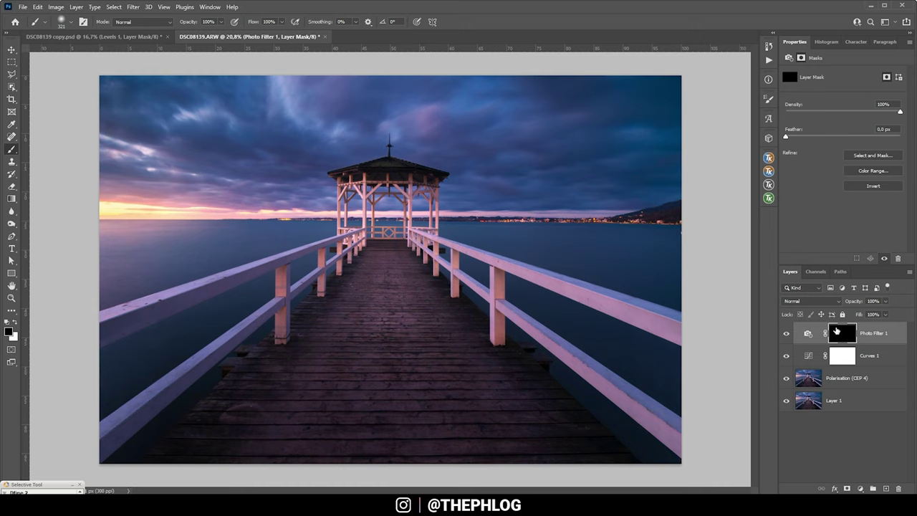
{"action": "left_click", "coordinate": [15, 321]}
{"action": "left_click_drag", "start_coordinate": [115, 205], "coordinate": [215, 205]}
{"action": "key", "text": "["}
{"action": "left_click_drag", "start_coordinate": [178, 172], "coordinate": [280, 210]}
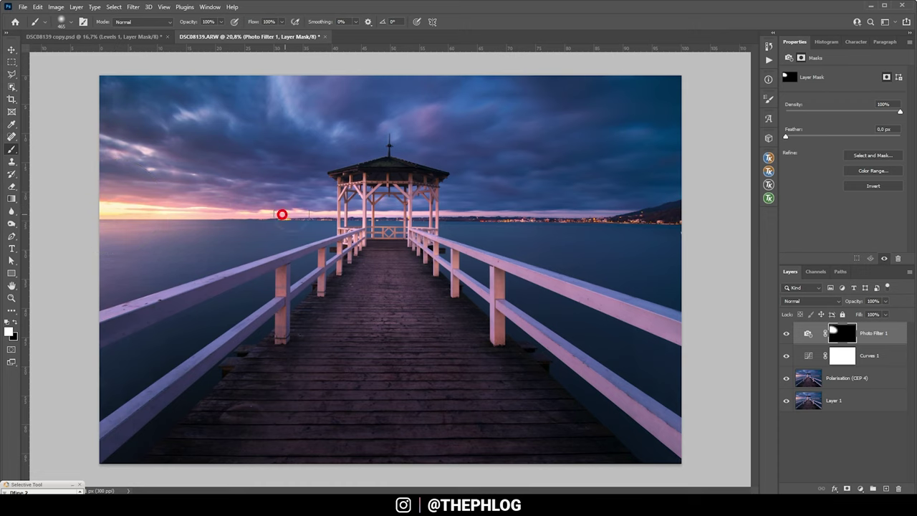